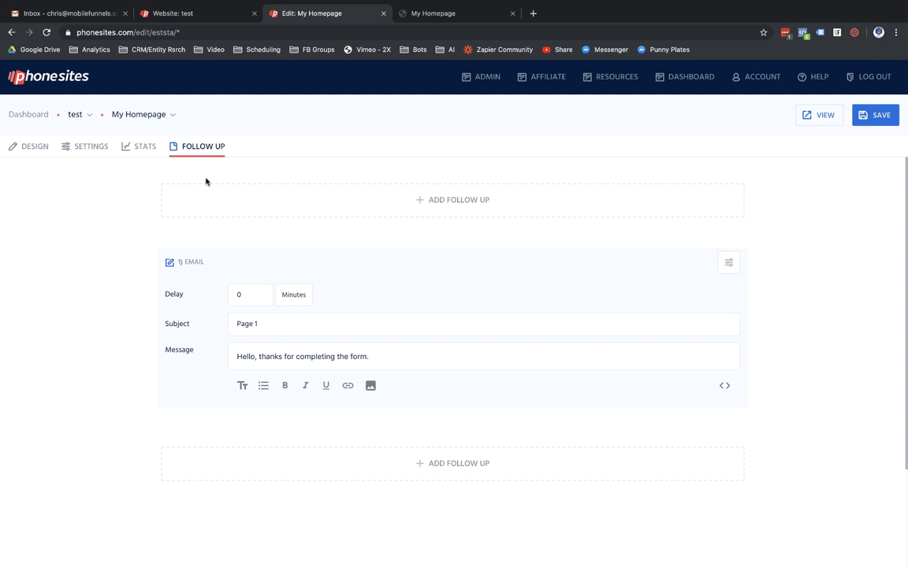
- Show the test website's Config page in PhoneSites
left_click(200, 16)
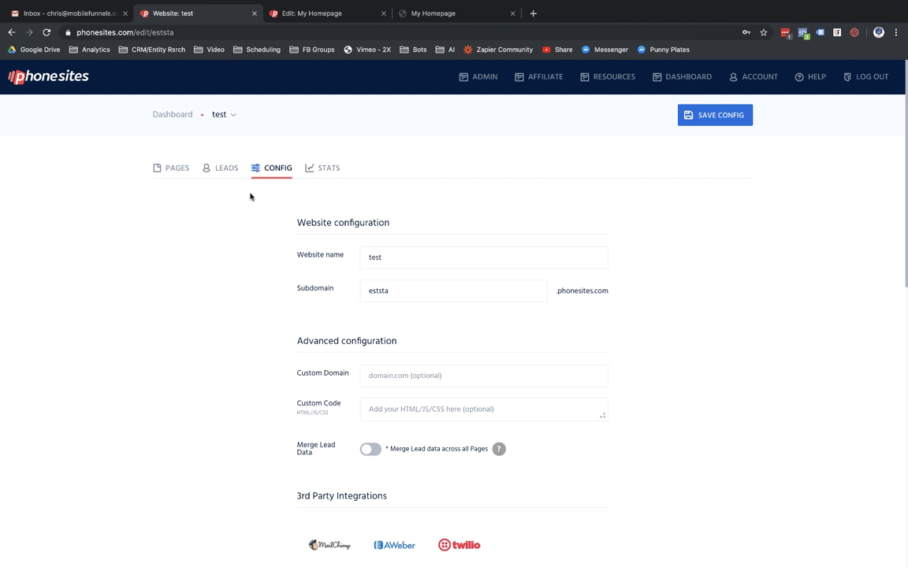
- Review the site's Email Settings, then view the My Homepage follow-up email editor
scroll(251, 196, "down", 15)
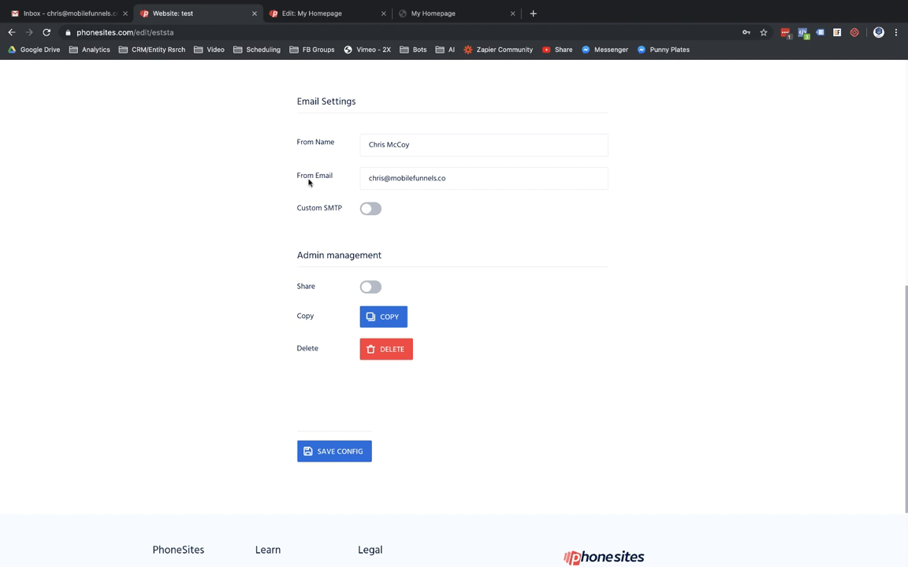
left_click(278, 14)
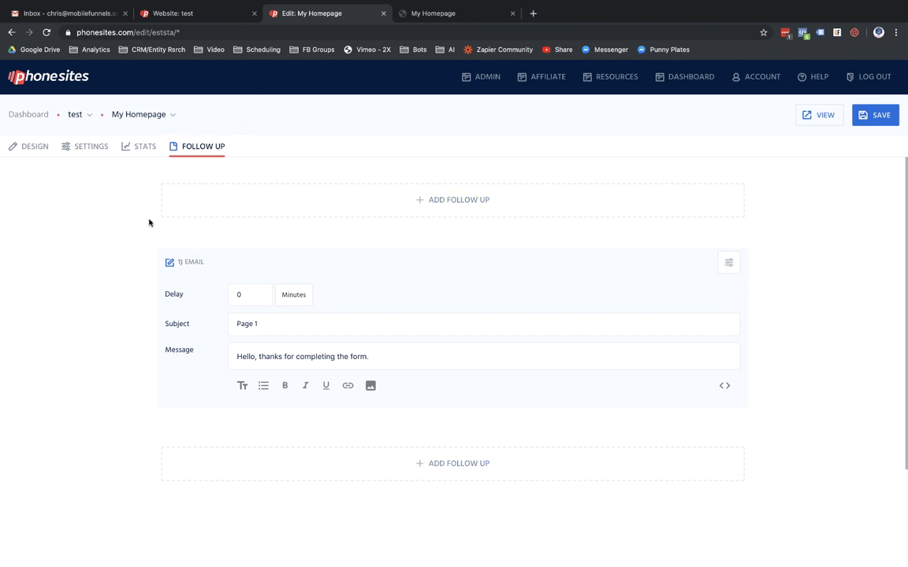
- Go back to the test site's Email Settings and place the cursor in From Name
left_click(197, 16)
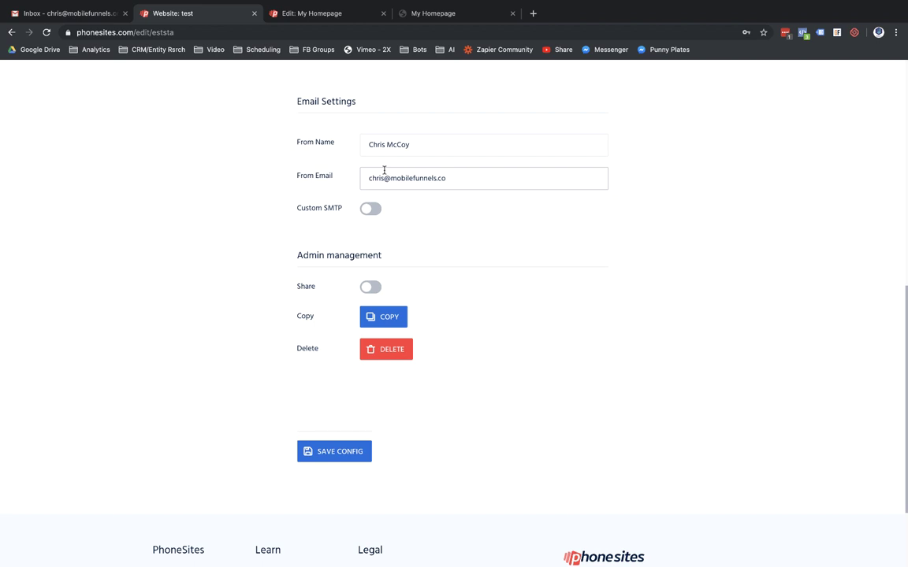
left_click(373, 153)
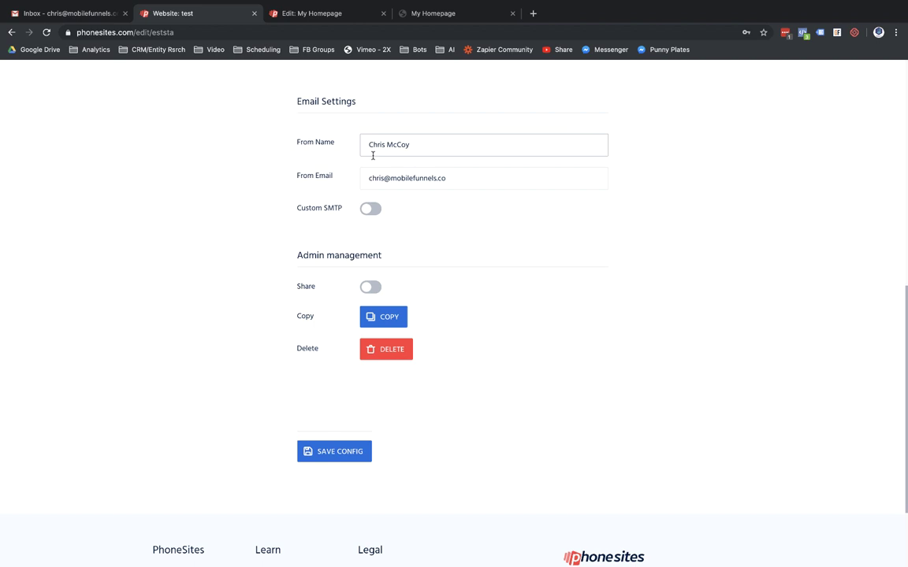
- Replace the From Name and the From Email's name part with the new sender's name, and save the config
left_click_drag(409, 145, 323, 130)
type("Margot")
key("Tab")
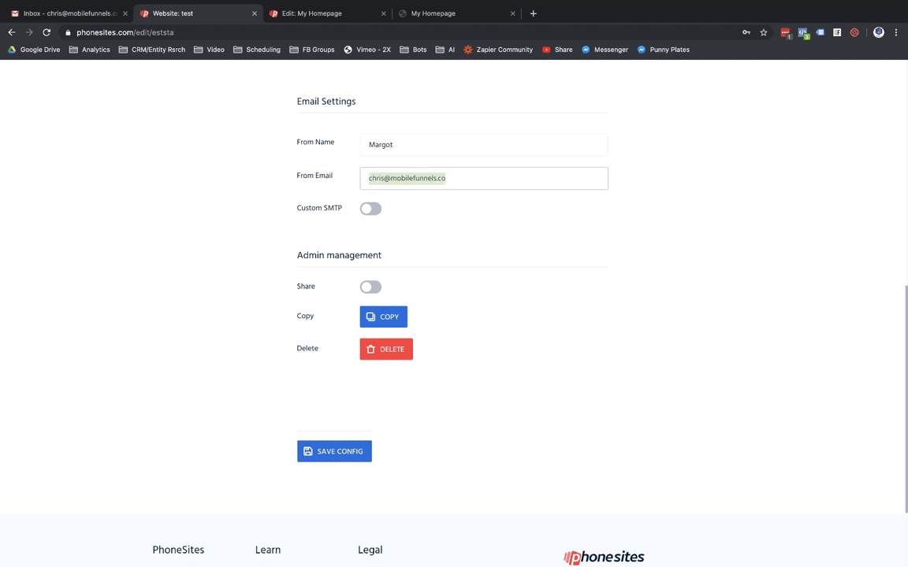
left_click_drag(384, 177, 355, 178)
type("margot")
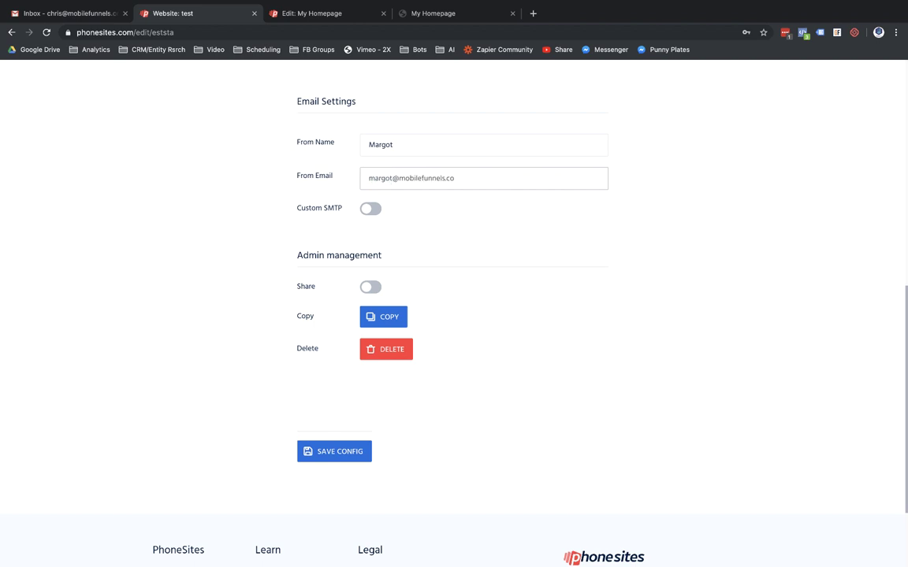
left_click(343, 453)
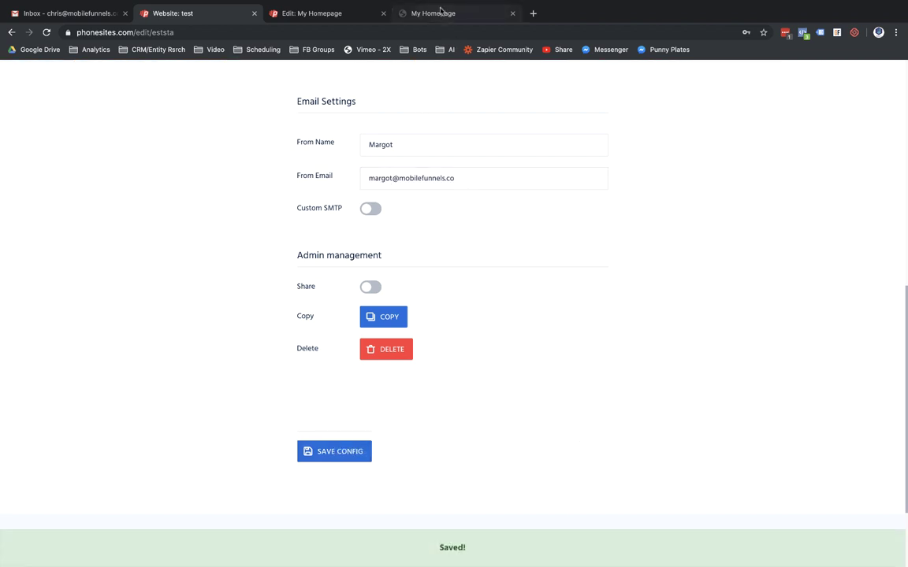
left_click(441, 13)
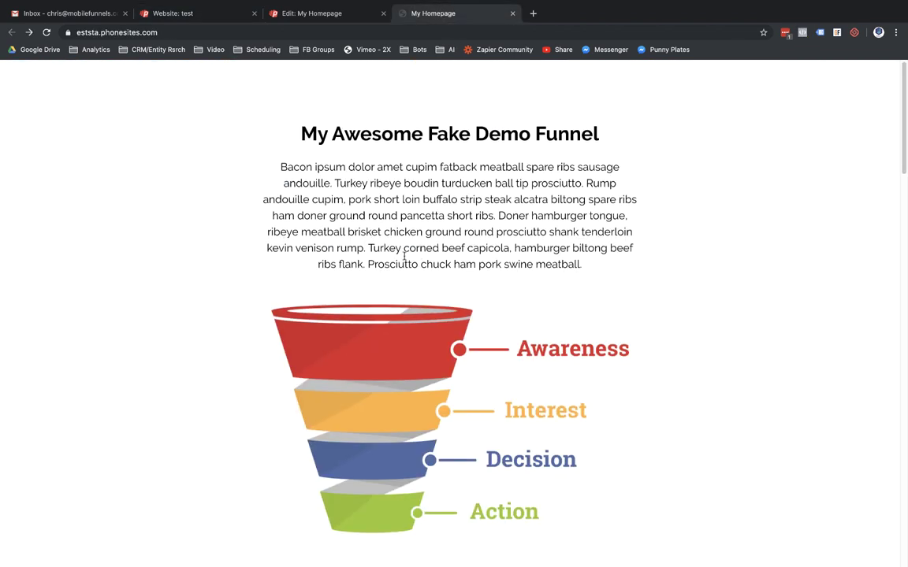
- Submit the homepage signup form with autofilled name and email, then return to the homepage
scroll(379, 134, "down", 10)
left_click(401, 329)
left_click(370, 363)
left_click(434, 391)
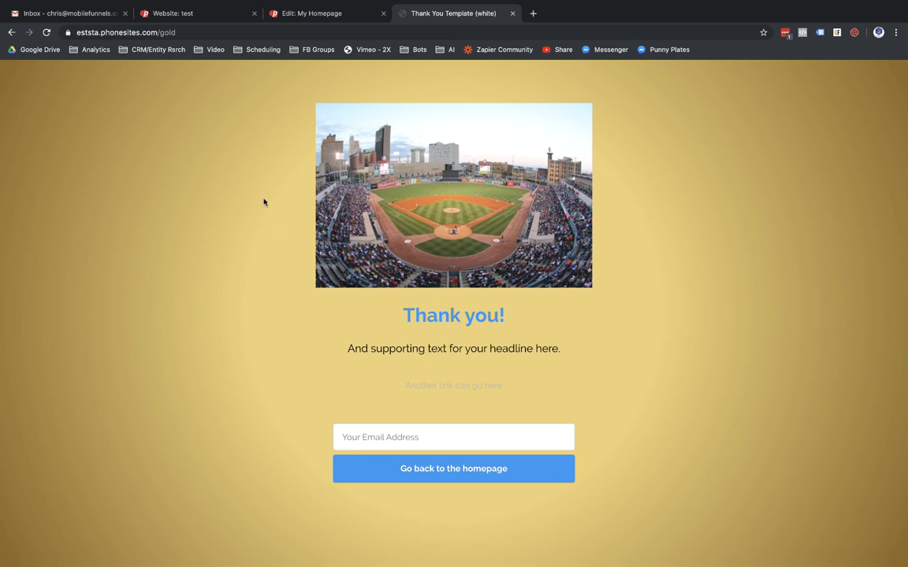
left_click(11, 34)
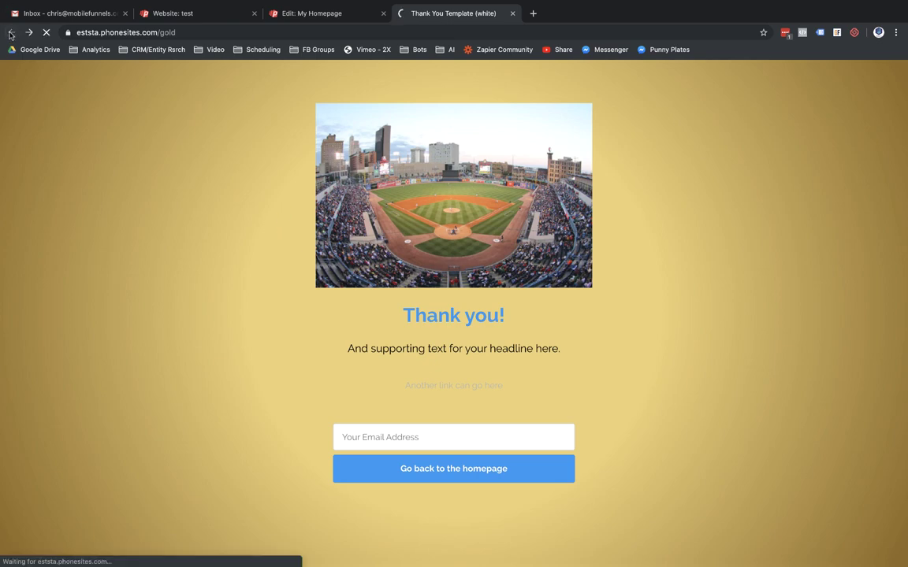
scroll(292, 237, "up", 10)
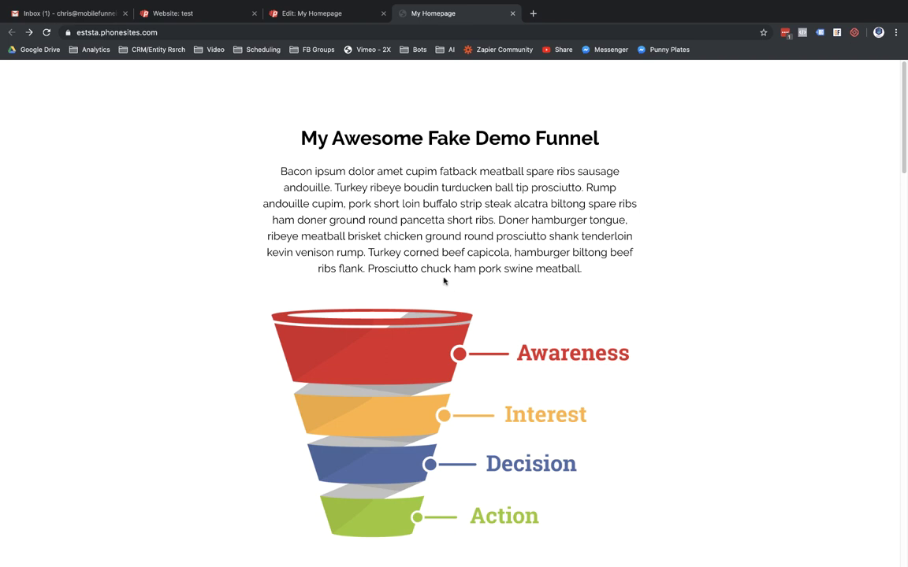
left_click(61, 12)
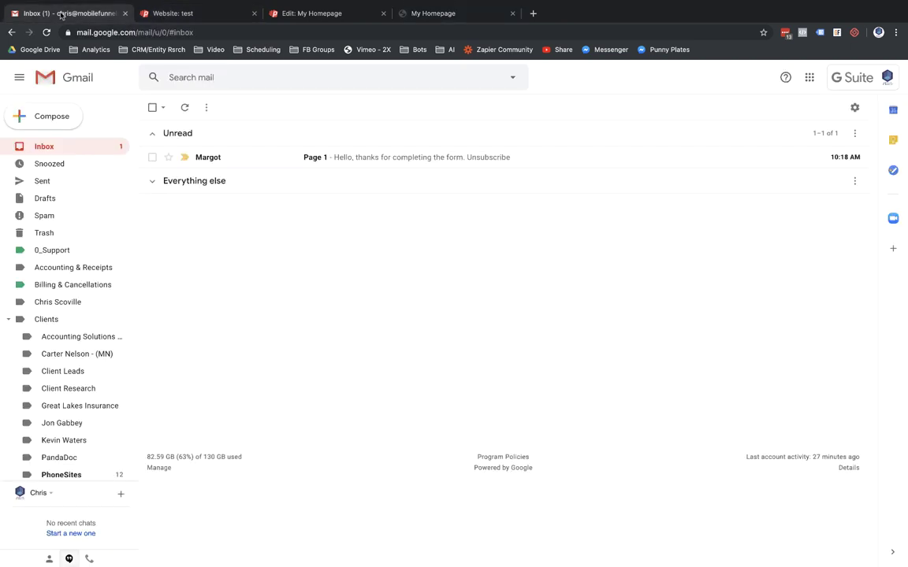
- Read the Page 1 follow-up email, briefly checking the site settings tab in between
left_click(270, 159)
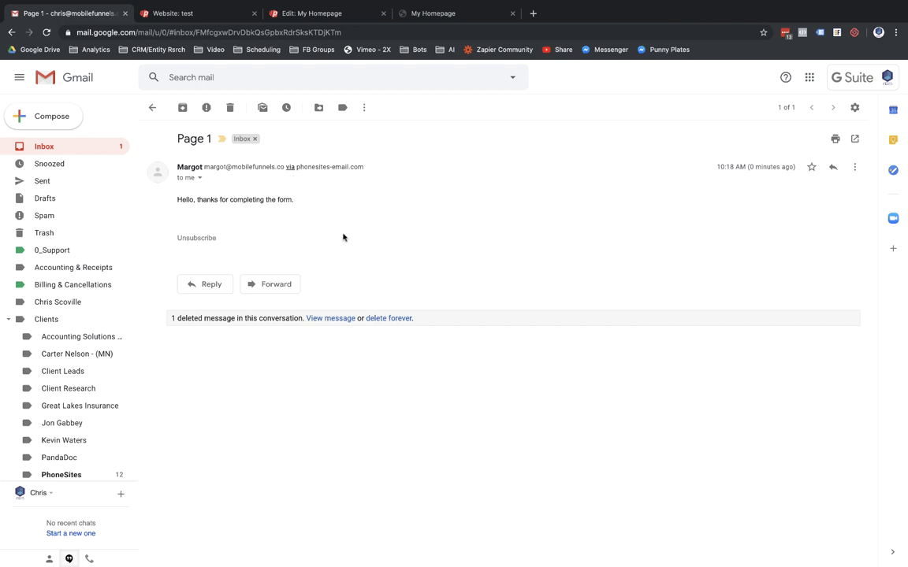
left_click(172, 15)
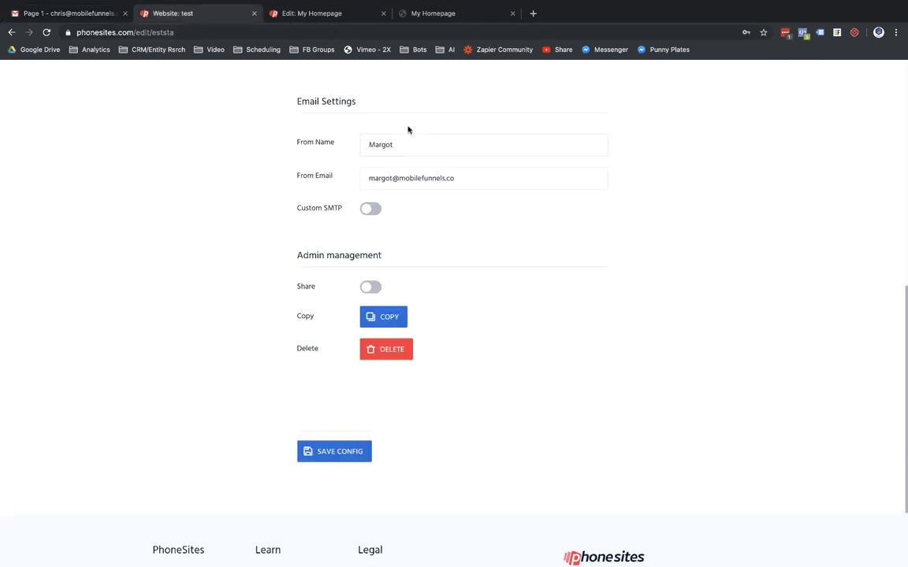
left_click(79, 13)
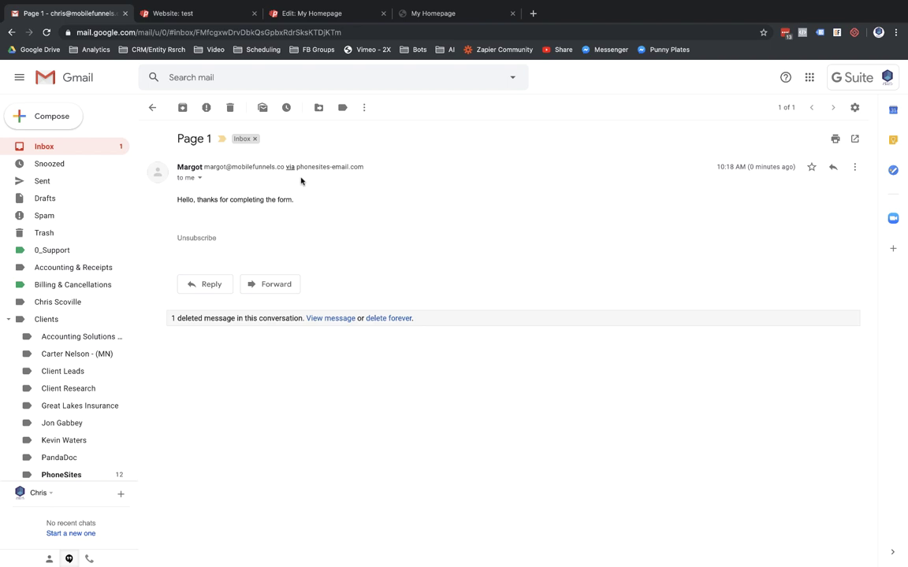
left_click(200, 179)
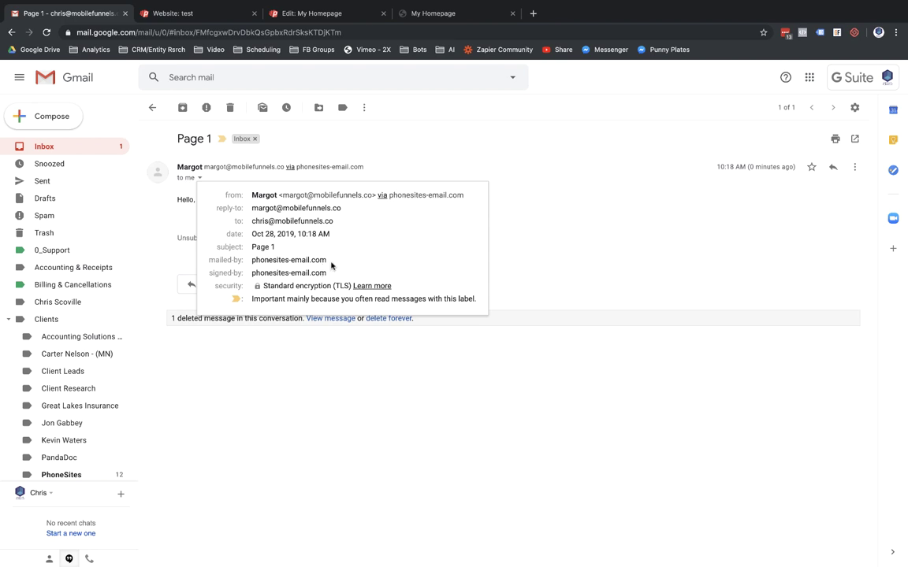
left_click(328, 412)
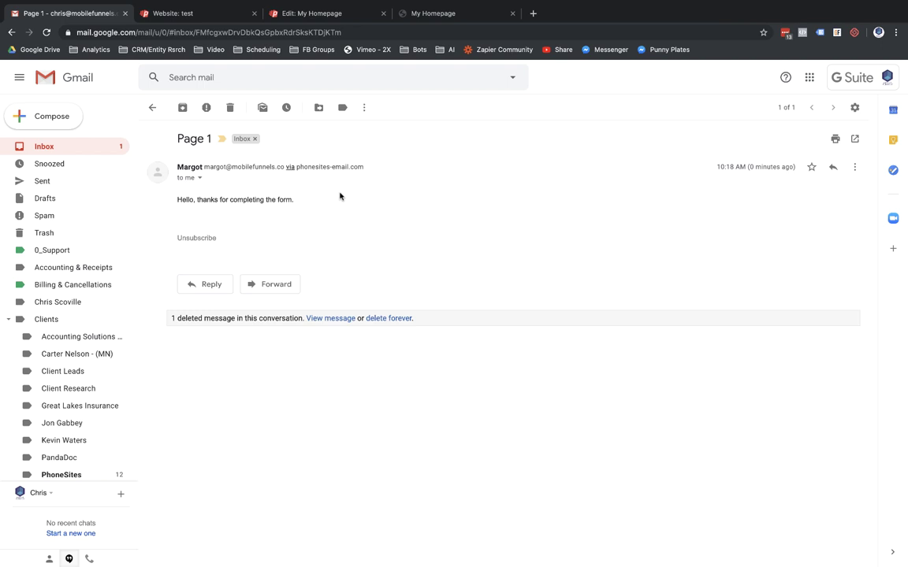
- Trash the Page 1 follow-up and the New Lead notification, emptying the inbox
left_click(230, 107)
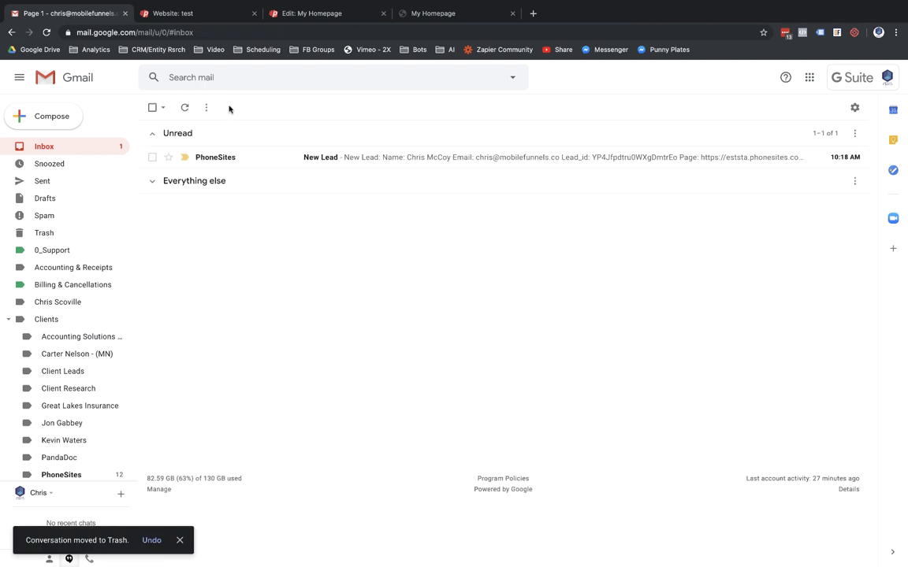
left_click(251, 157)
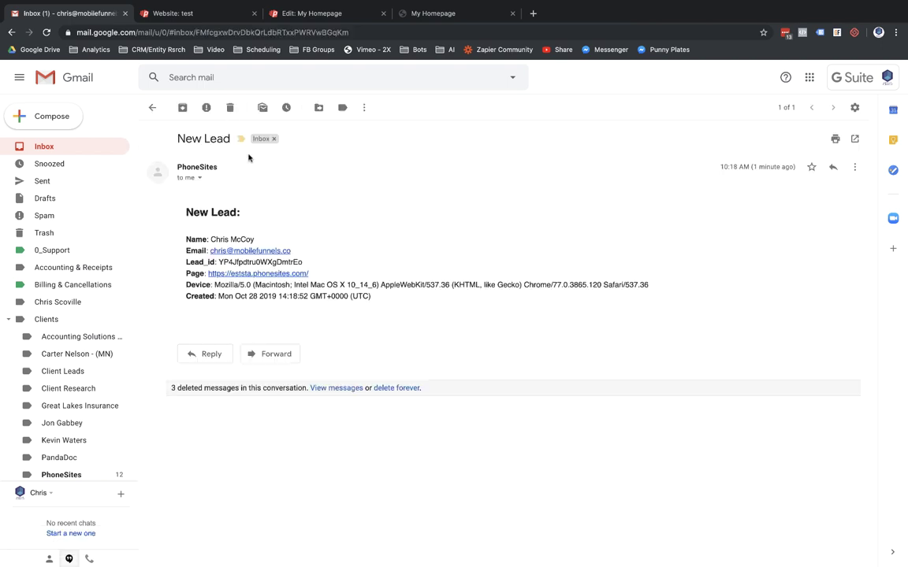
left_click(232, 110)
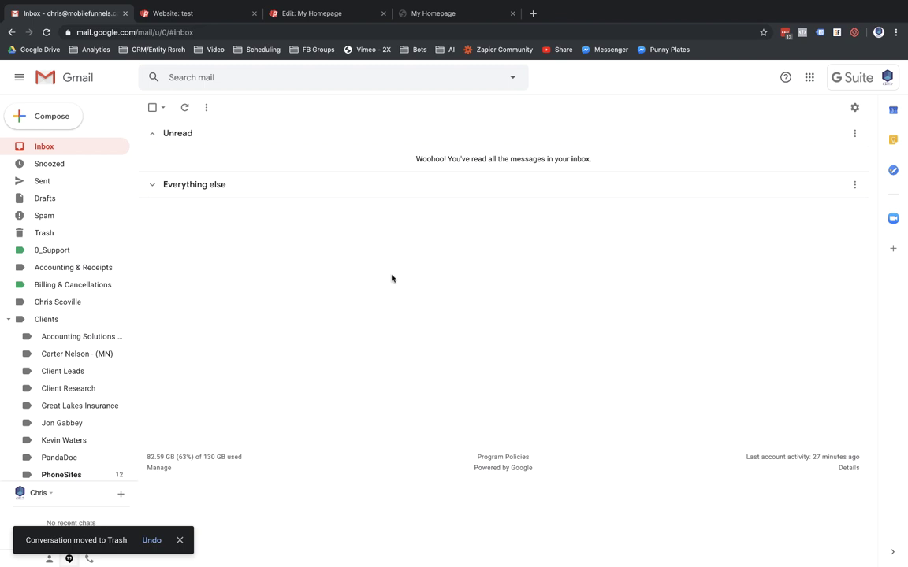
left_click(210, 11)
scroll(221, 142, "up", 1)
scroll(221, 142, "up", 6)
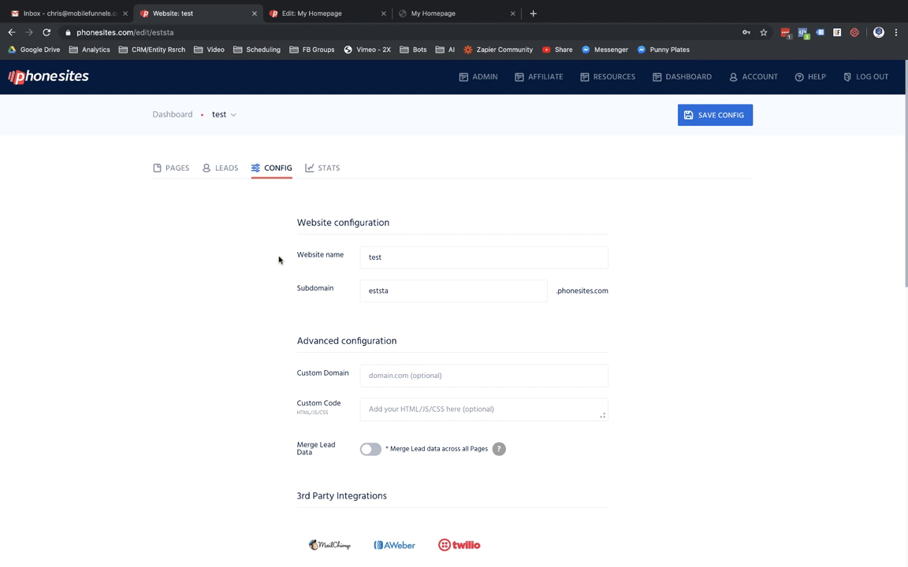
- Turn on Custom SMTP and enter smtp.gmail.com as the SMTP Host
scroll(278, 256, "down", 5)
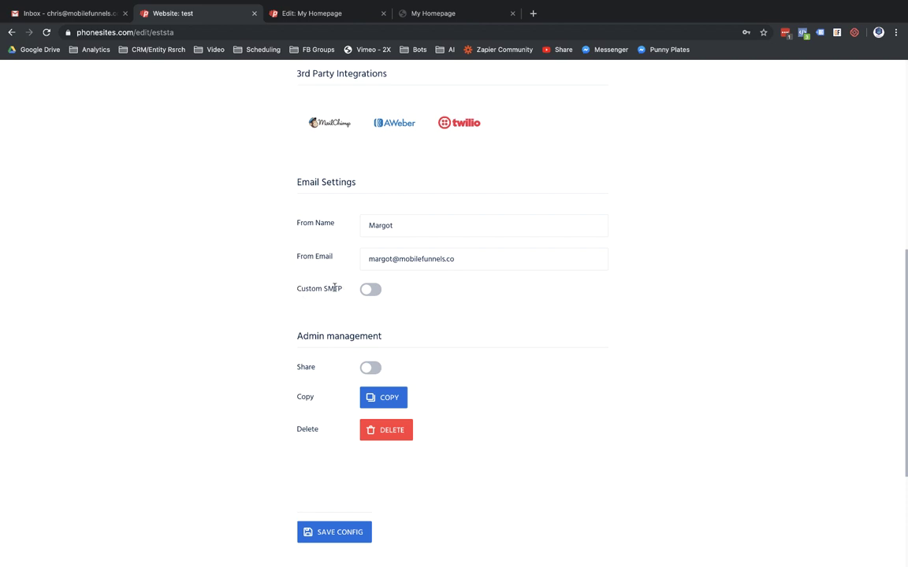
left_click(377, 292)
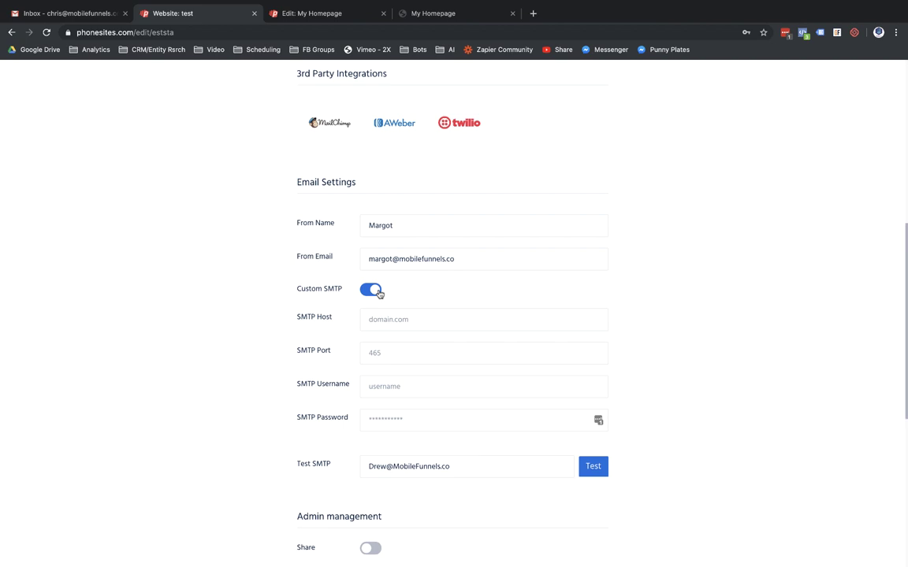
scroll(223, 291, "down", 1)
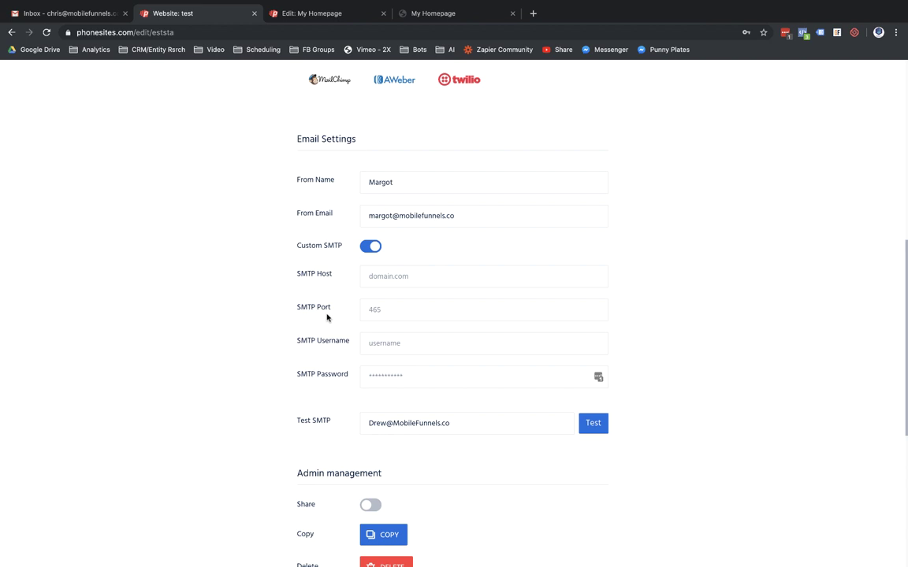
left_click(379, 281)
type("sm")
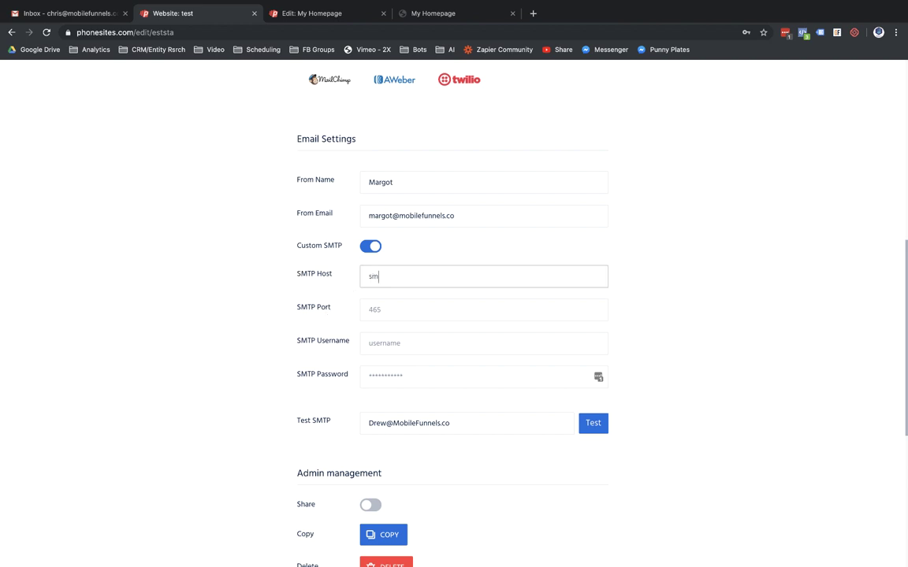
type("tp.gmail.com")
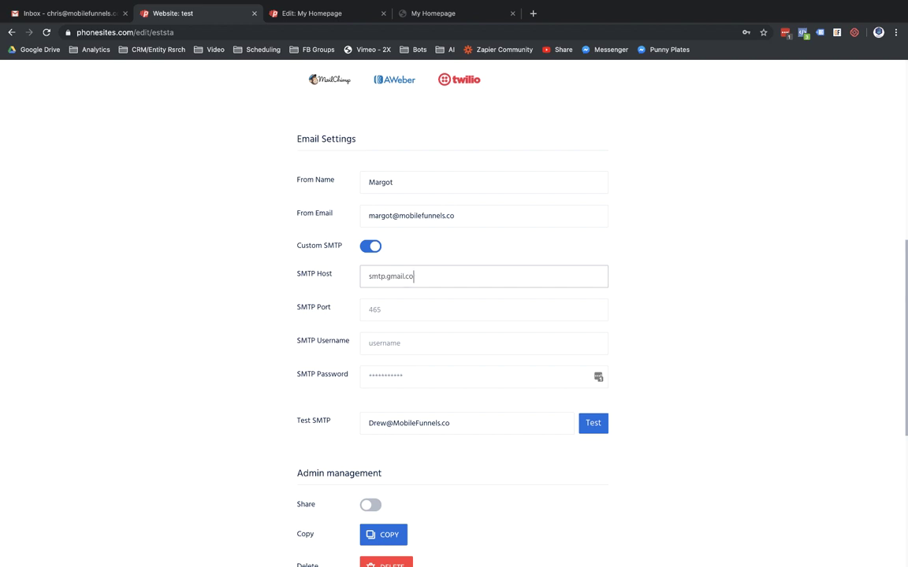
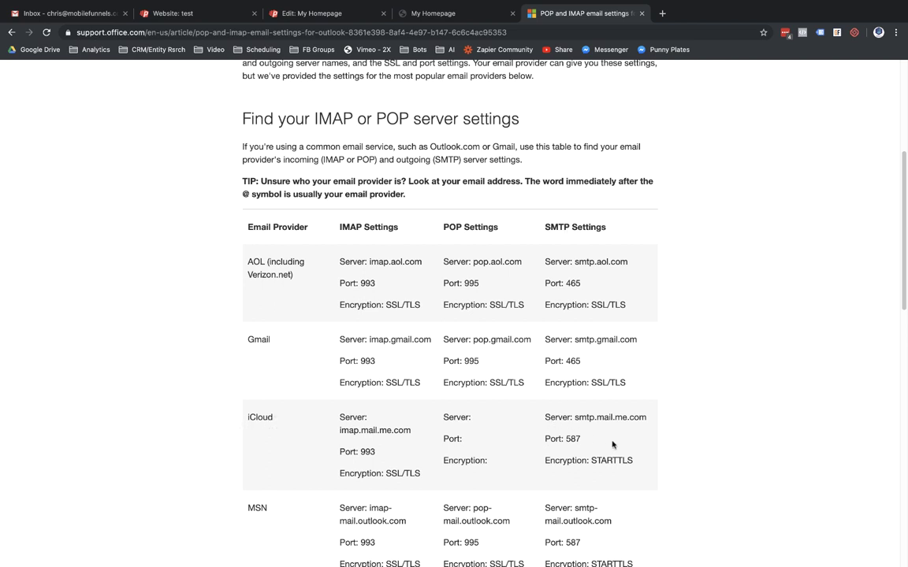
- Compare the form's SMTP host and port 465 against the provider table's Gmail and Office 365 entries
left_click(151, 14)
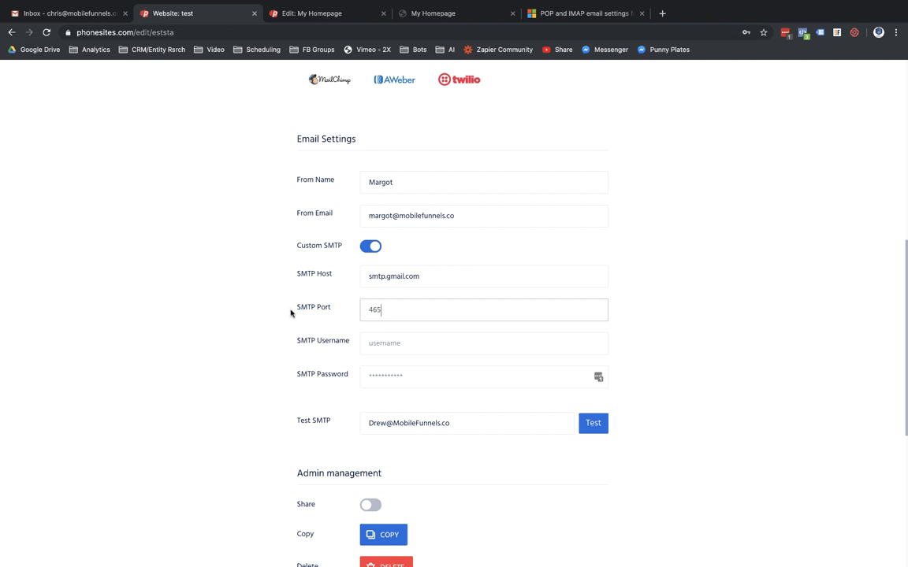
left_click_drag(294, 309, 330, 310)
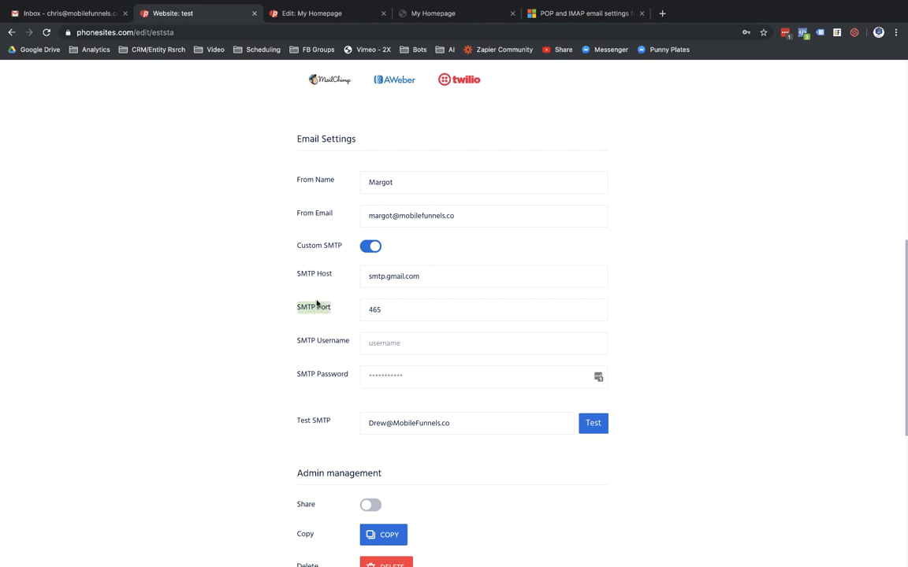
left_click(543, 13)
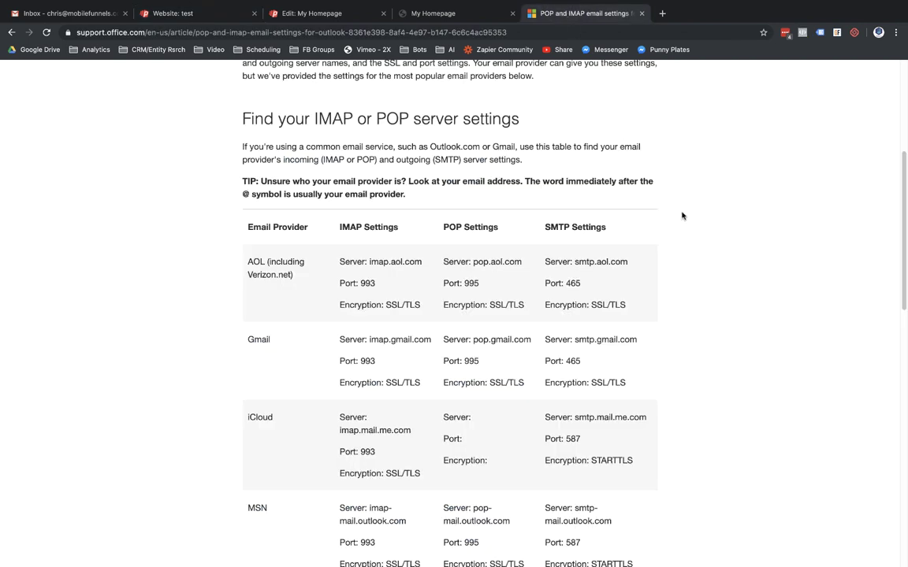
scroll(276, 205, "down", 1)
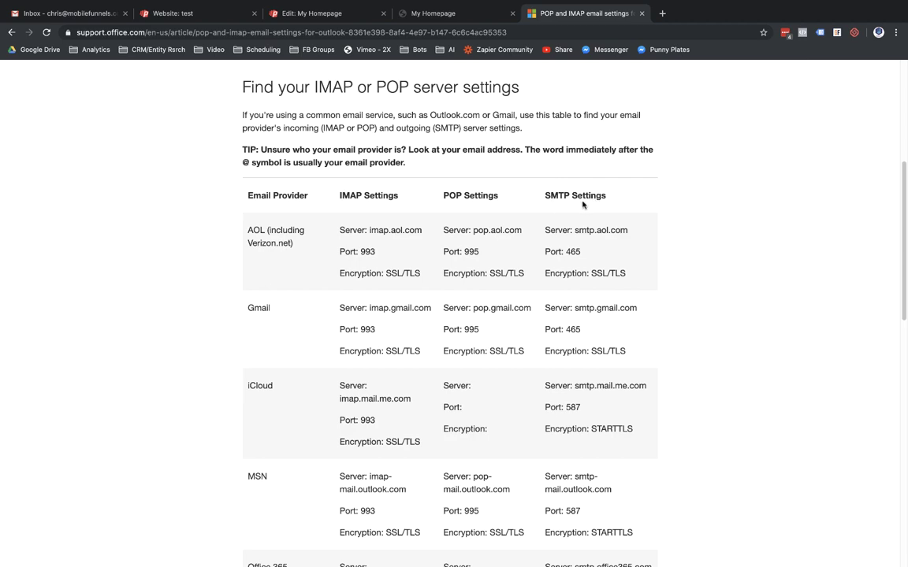
scroll(619, 262, "down", 5)
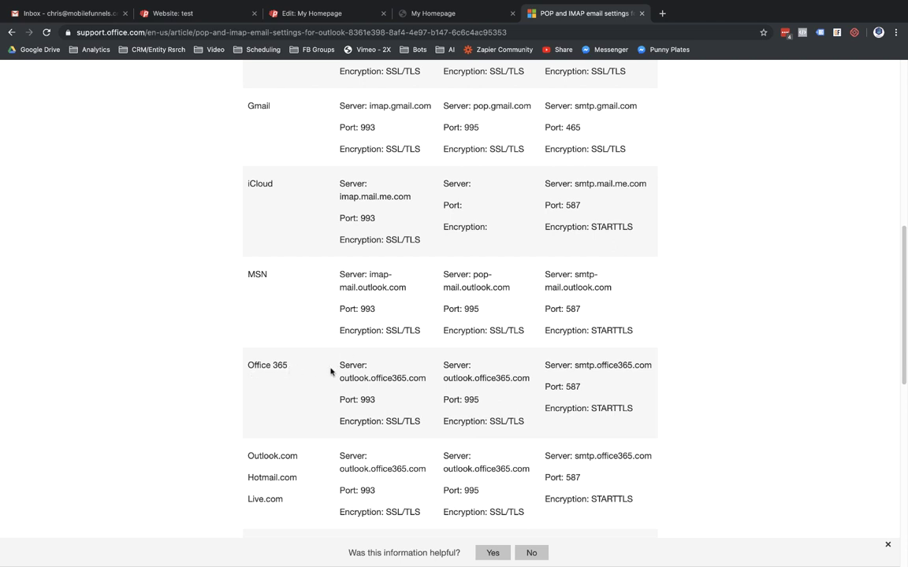
left_click_drag(574, 365, 650, 365)
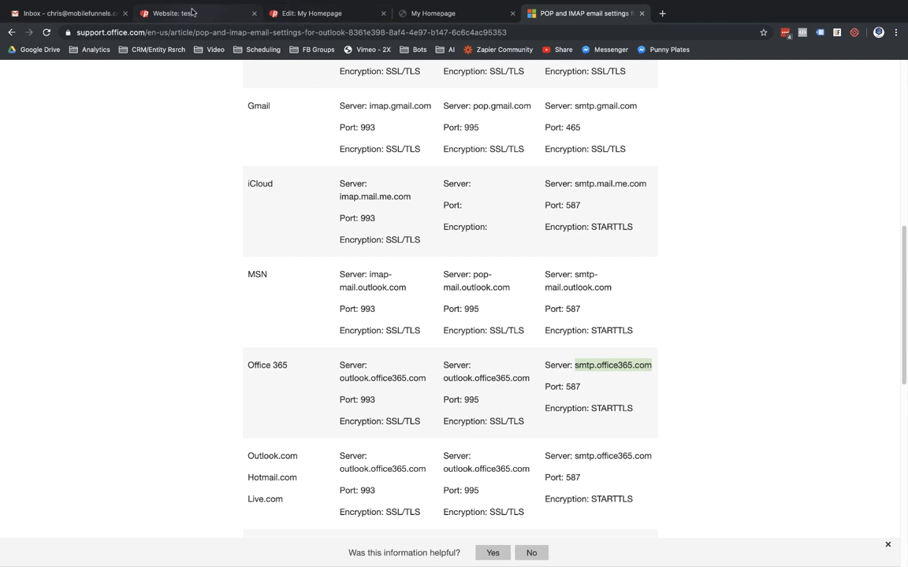
- Recheck the Office 365 values, then return to the form's SMTP Username field
left_click(198, 13)
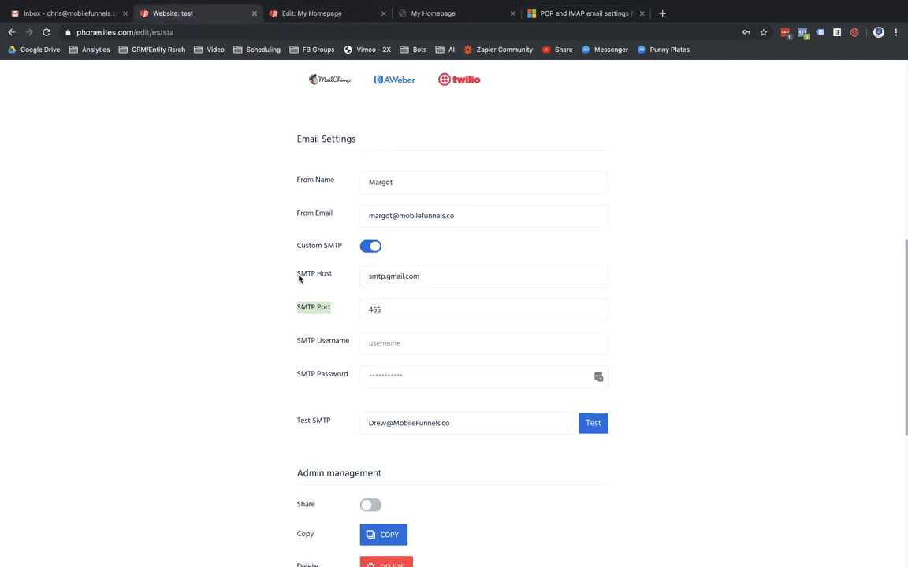
left_click(559, 13)
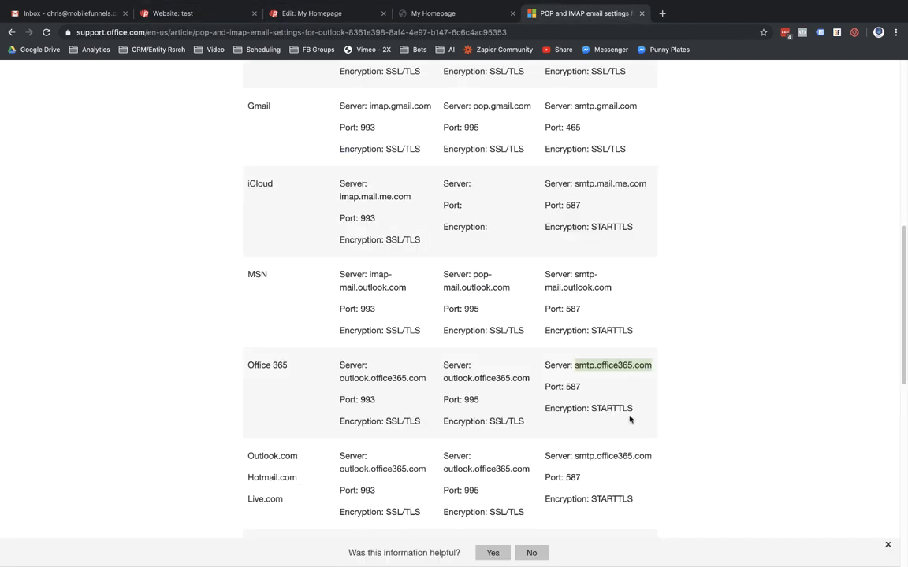
left_click(164, 13)
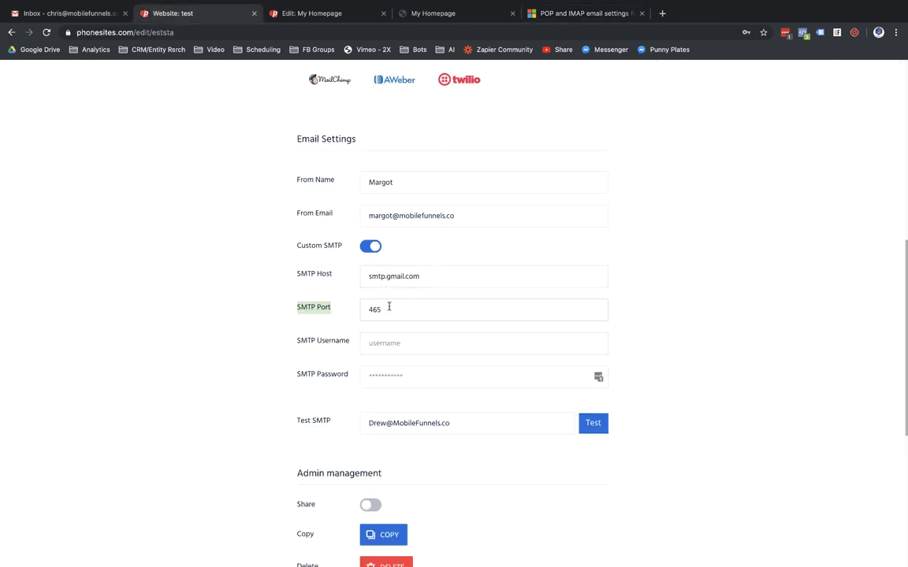
left_click(279, 307)
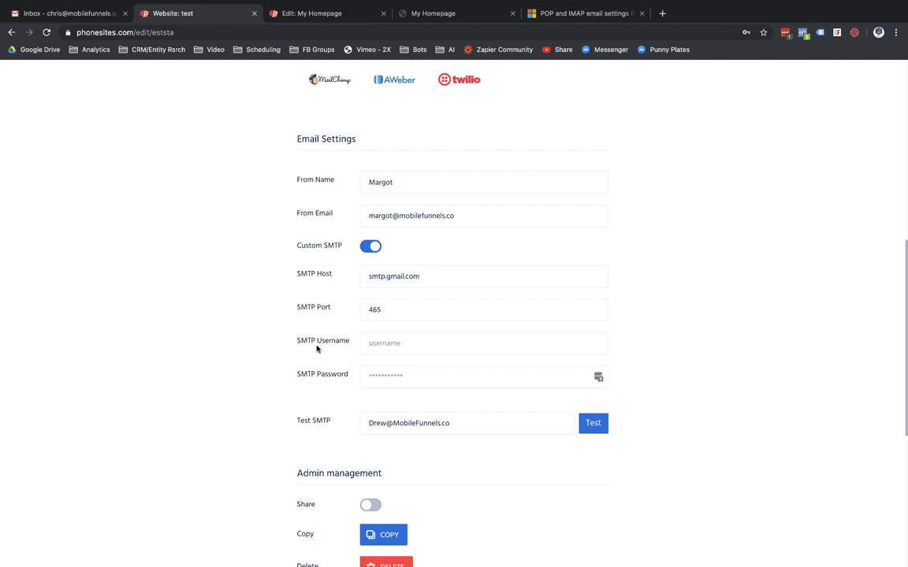
left_click(417, 344)
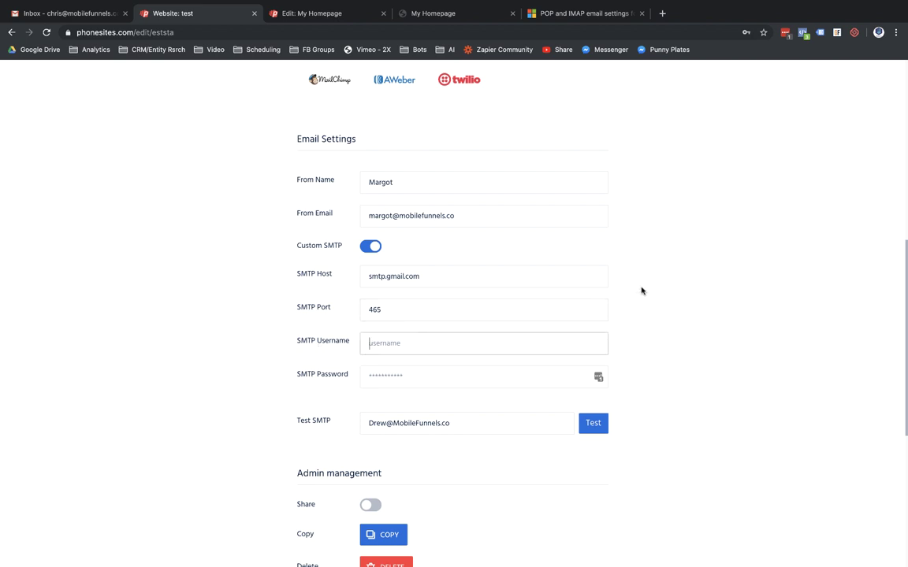
- Enter the Gmail account's address as SMTP Username and zoom the page to 125%
left_click(298, 405)
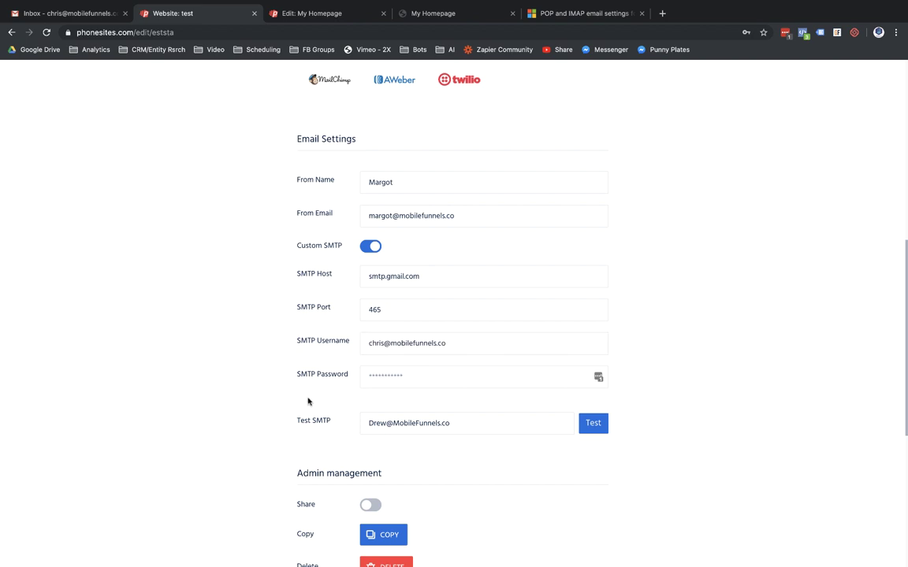
left_click(896, 32)
left_click(861, 172)
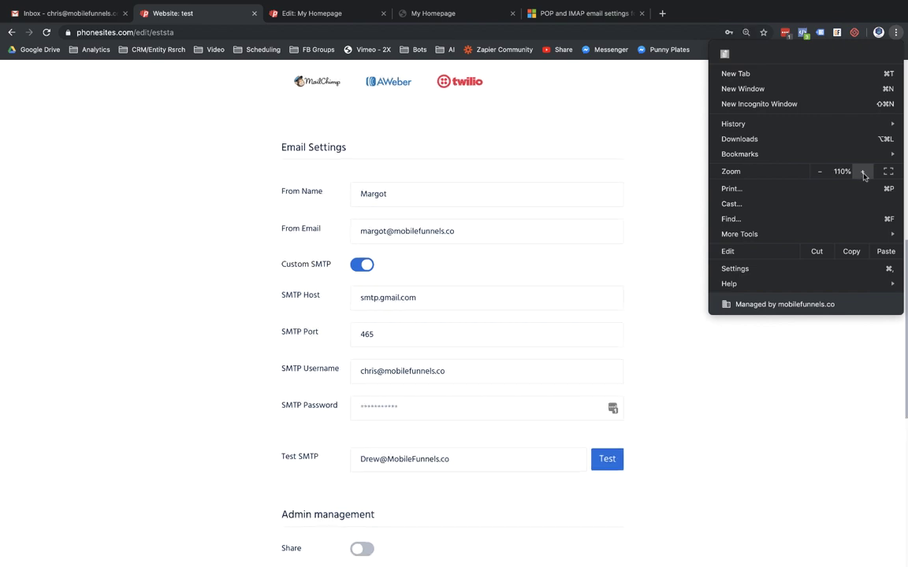
left_click(861, 172)
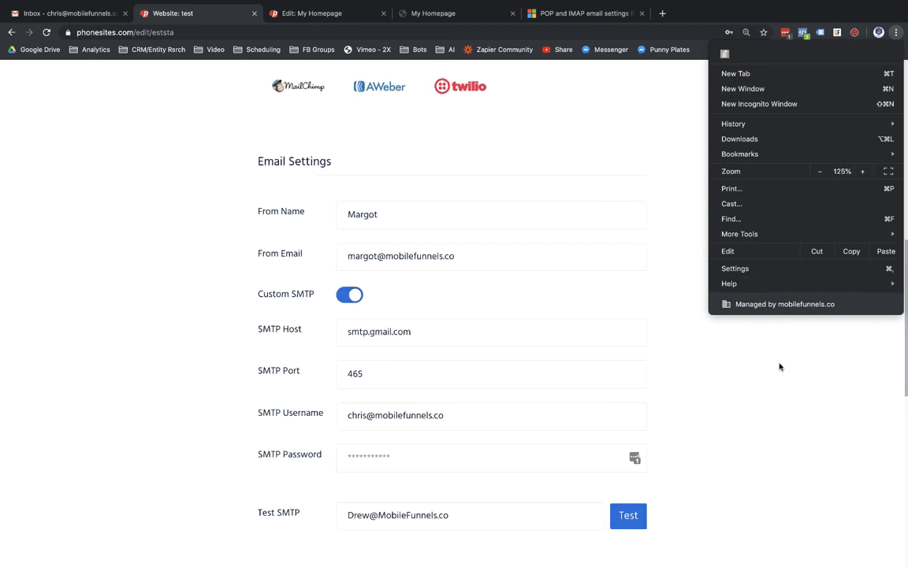
left_click(778, 367)
scroll(778, 367, "down", 1)
scroll(779, 367, "down", 1)
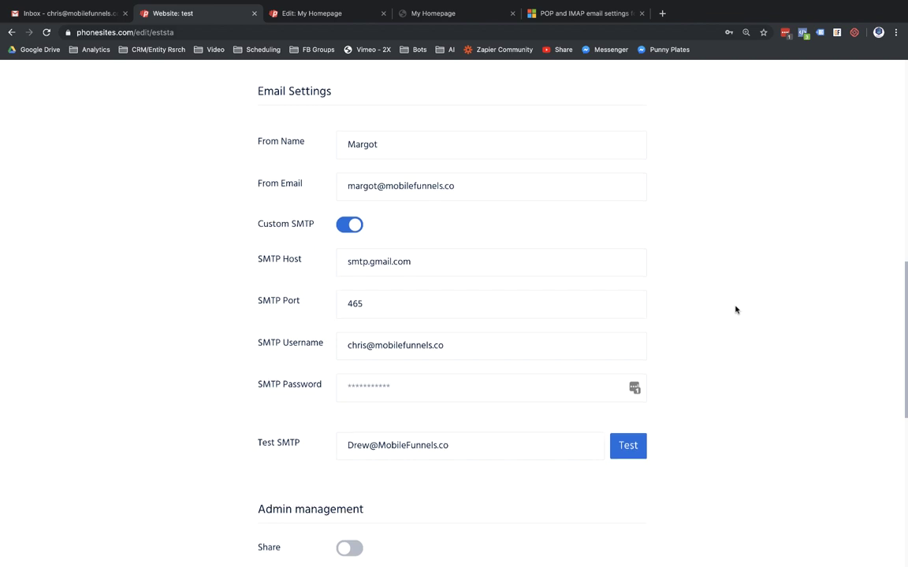
scroll(302, 282, "down", 1)
left_click(568, 14)
scroll(385, 283, "up", 3)
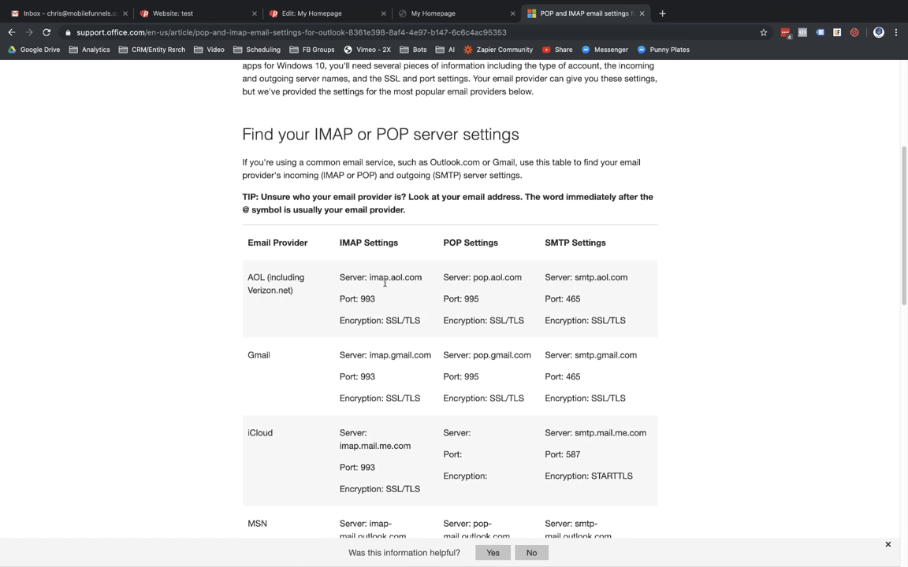
left_click(172, 13)
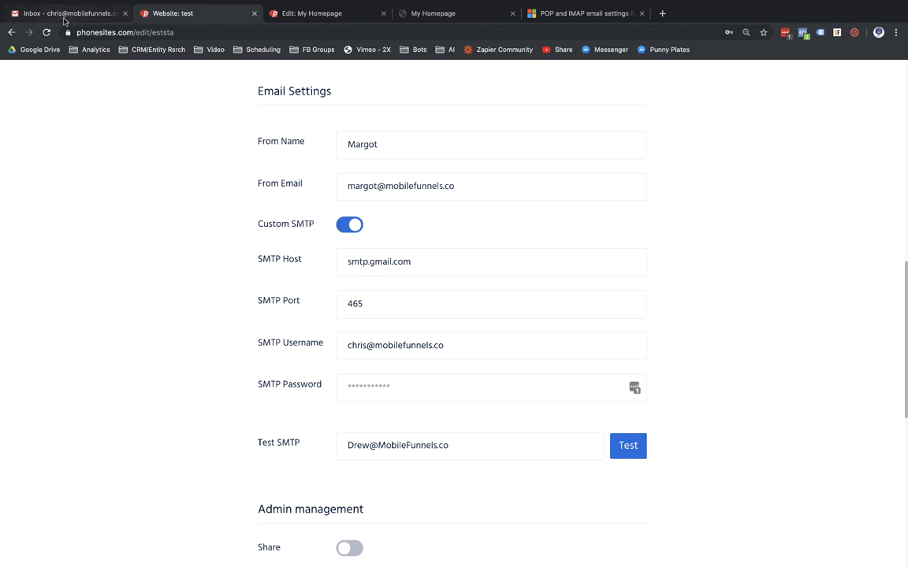
left_click(63, 13)
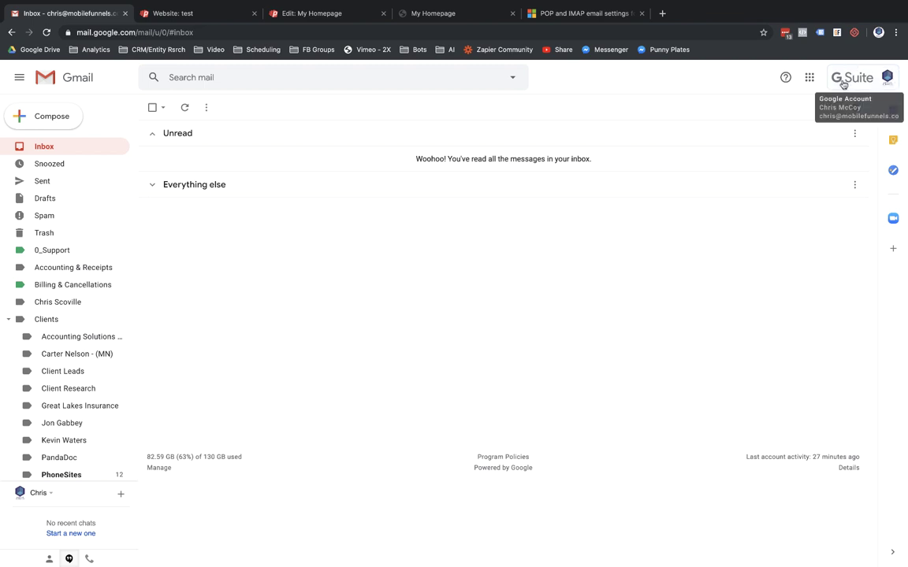
left_click(847, 79)
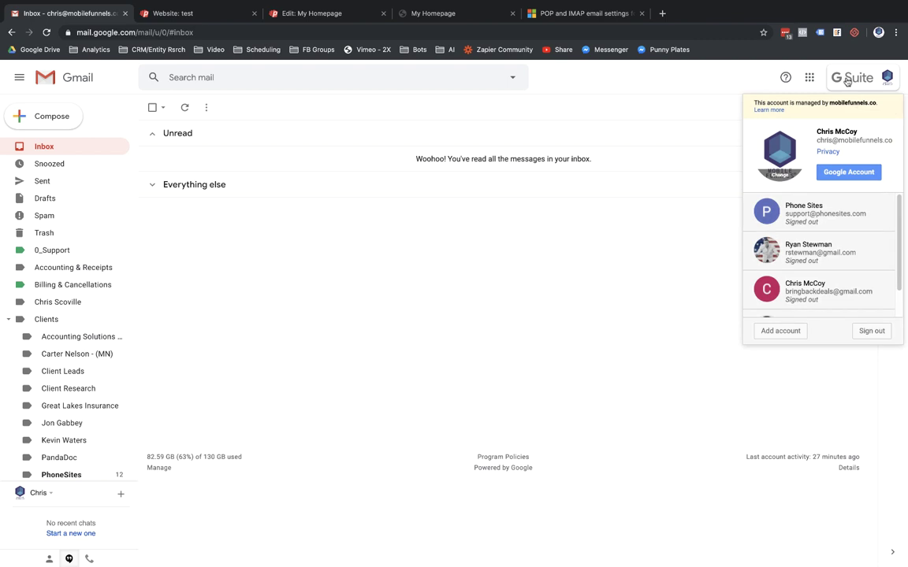
left_click(841, 174)
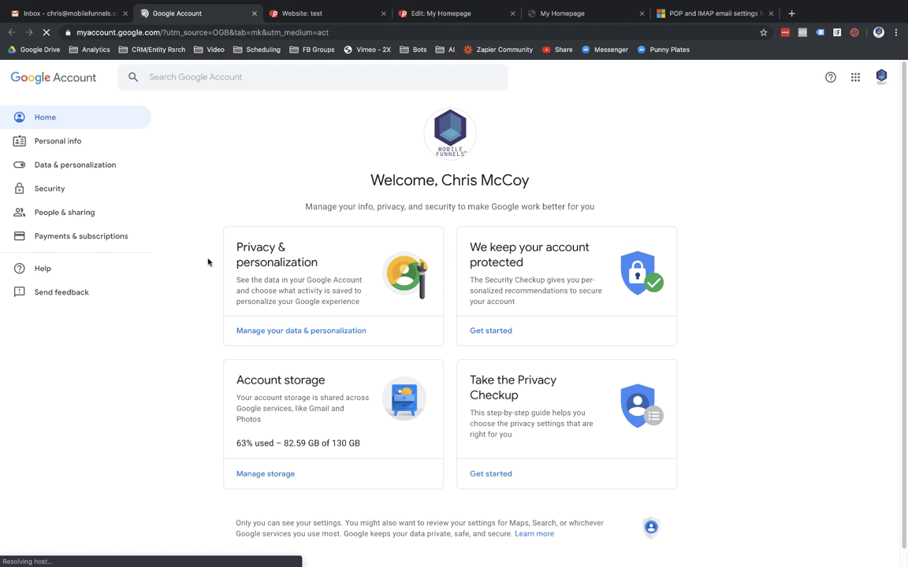
left_click(46, 191)
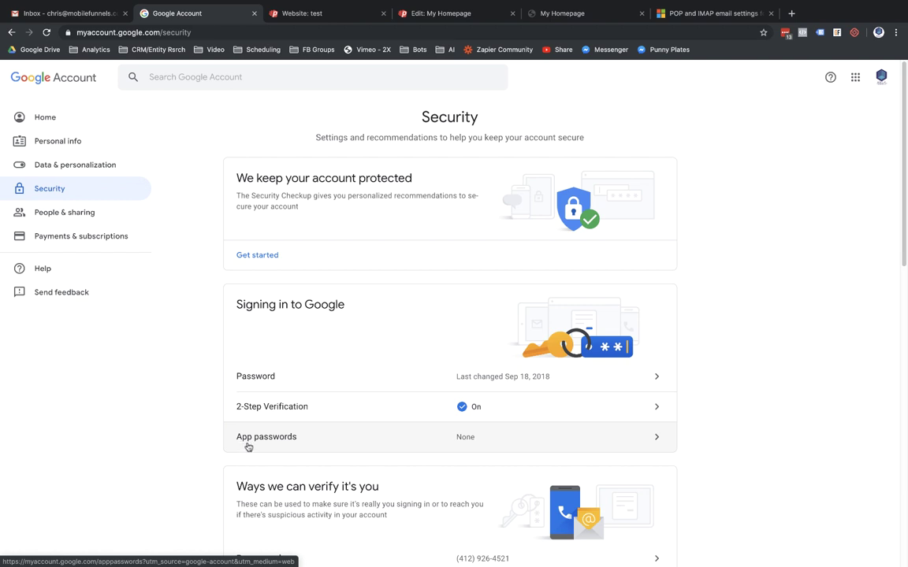
- Glance at the email form, then open App passwords from Google Security settings
left_click(266, 13)
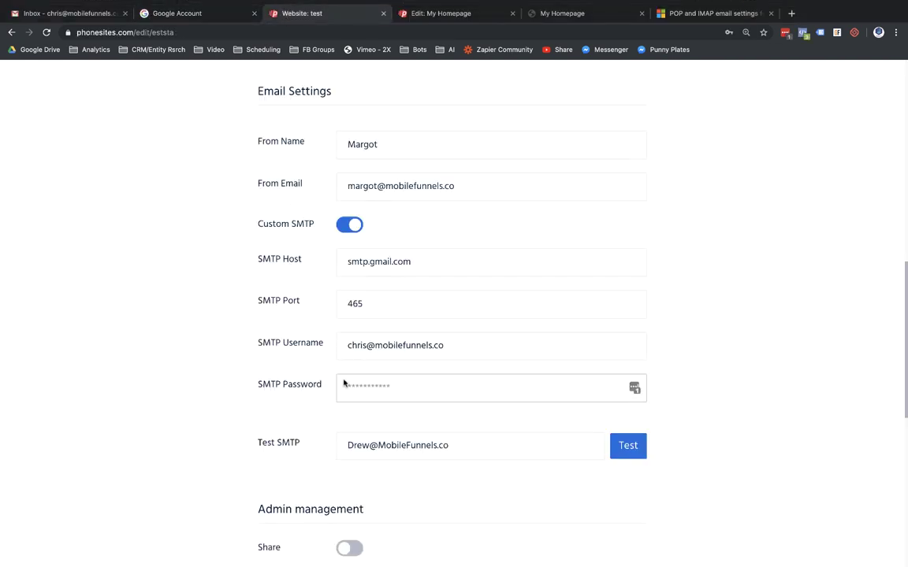
left_click(188, 15)
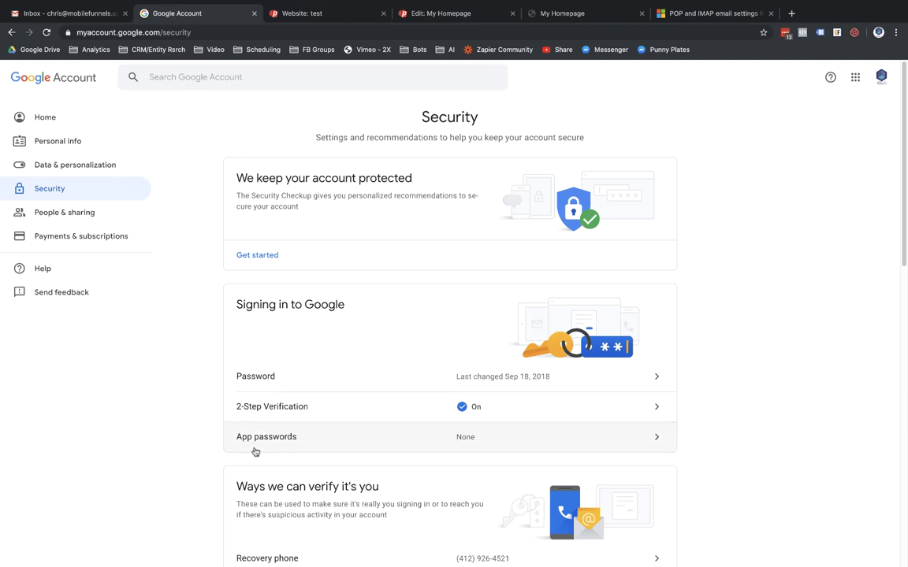
left_click(328, 445)
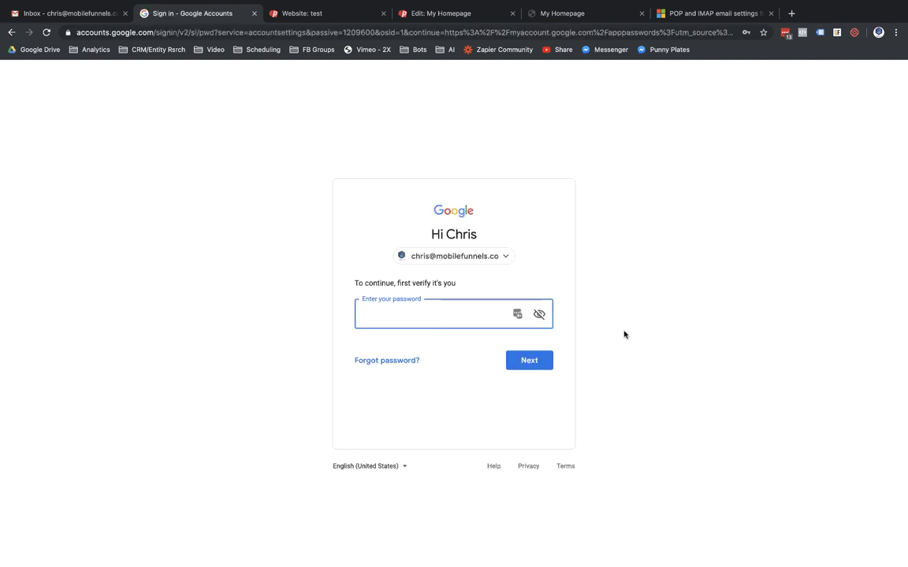
- Fill the account password from LastPass's saved logins and confirm identity
left_click(495, 320)
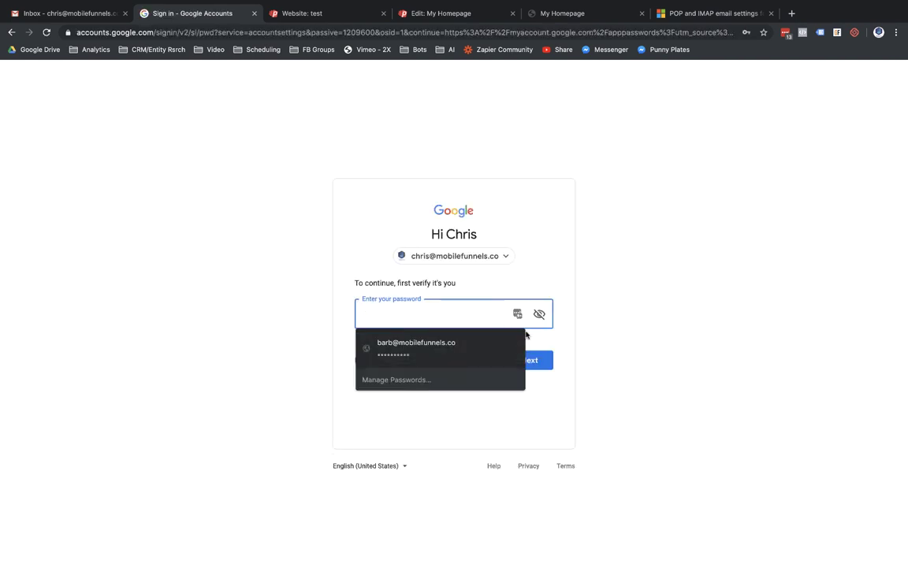
left_click(517, 315)
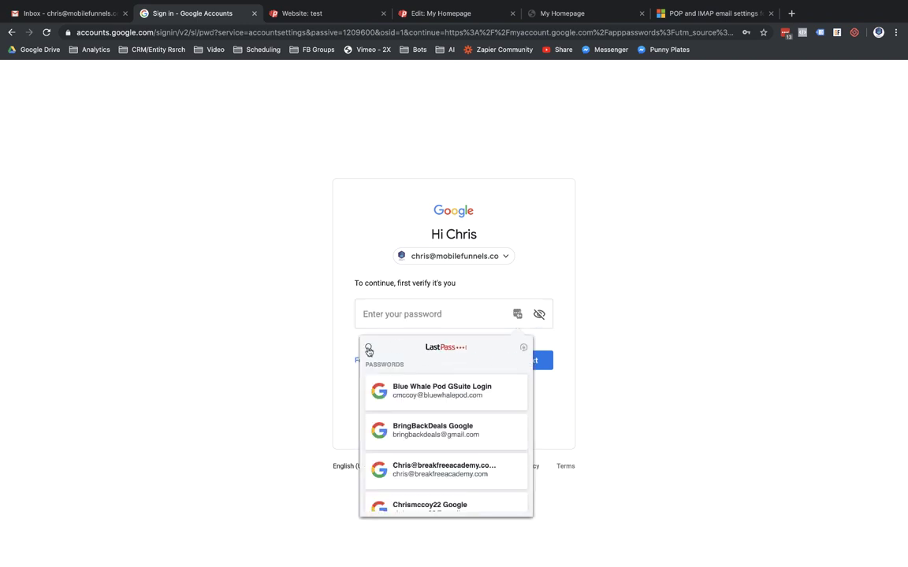
left_click(399, 345)
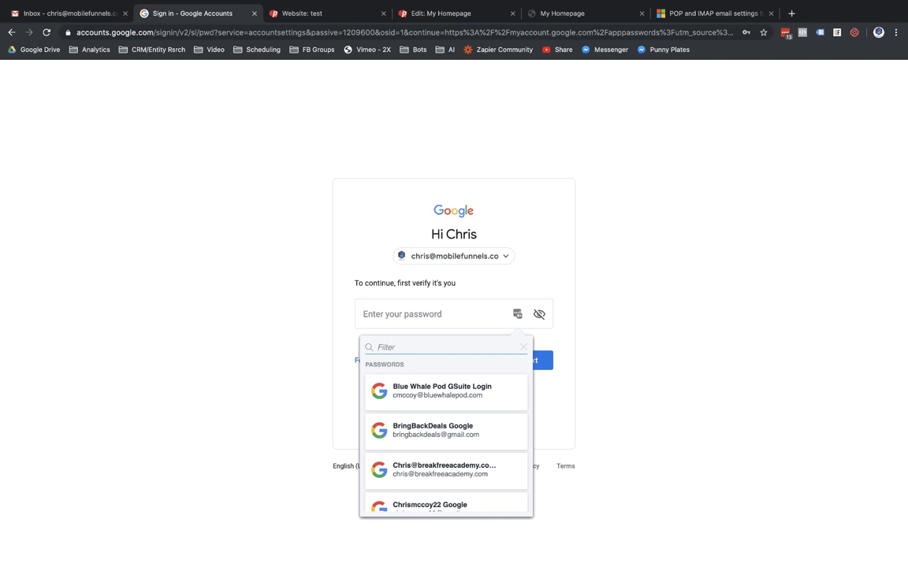
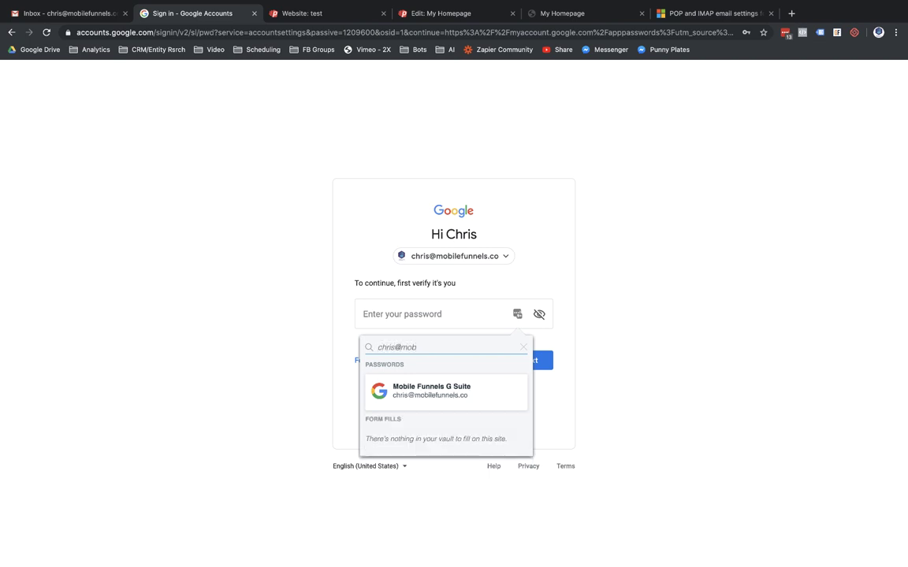
left_click(420, 392)
left_click(535, 367)
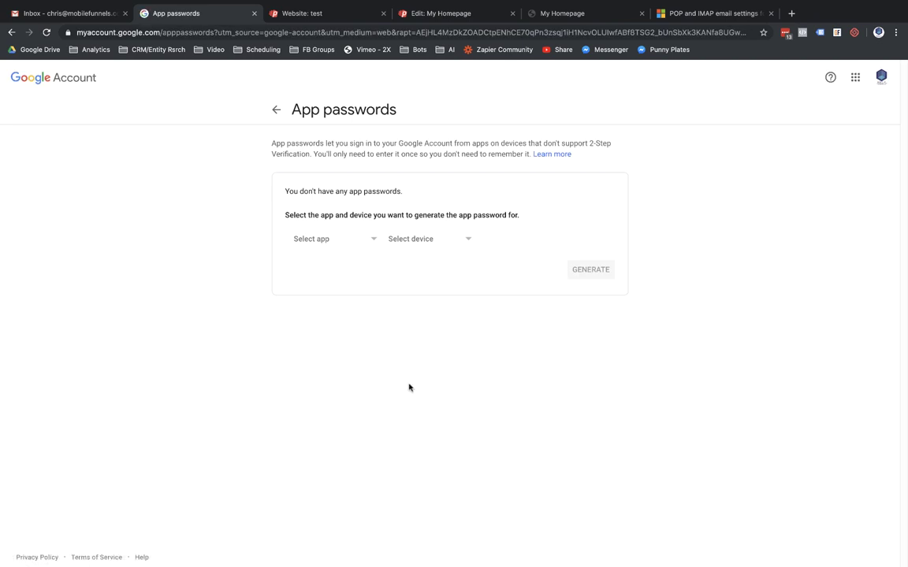
- Generate an app password for Mail on a custom device named 'PhoneSites'
left_click(318, 241)
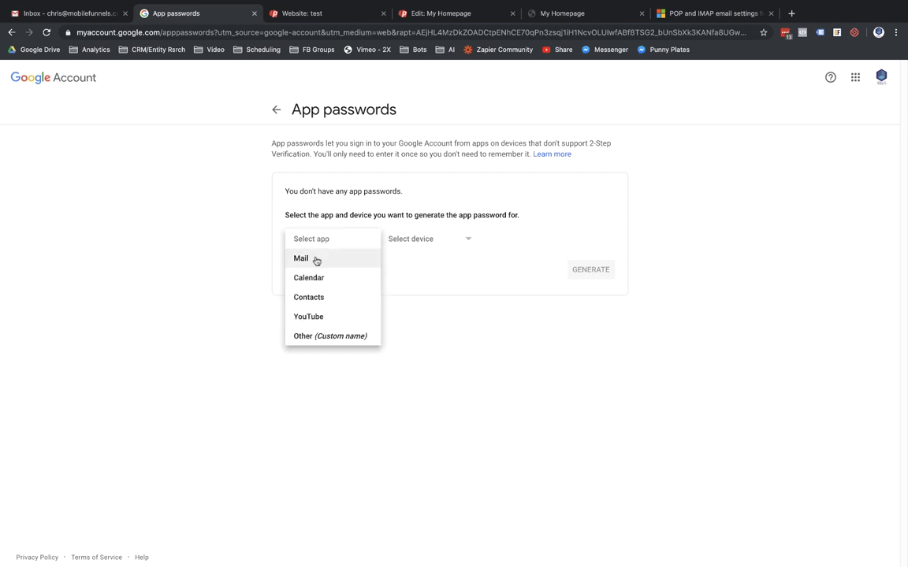
left_click(316, 261)
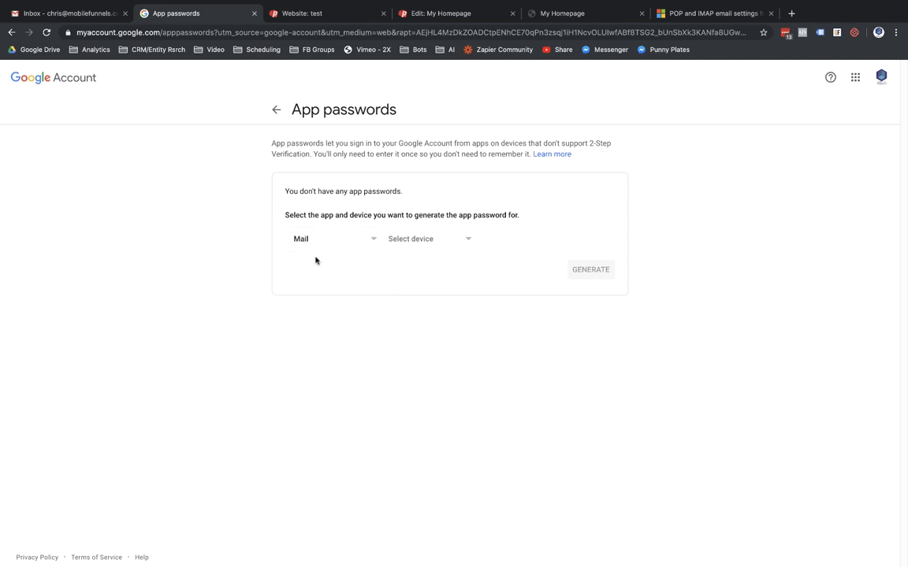
left_click(411, 241)
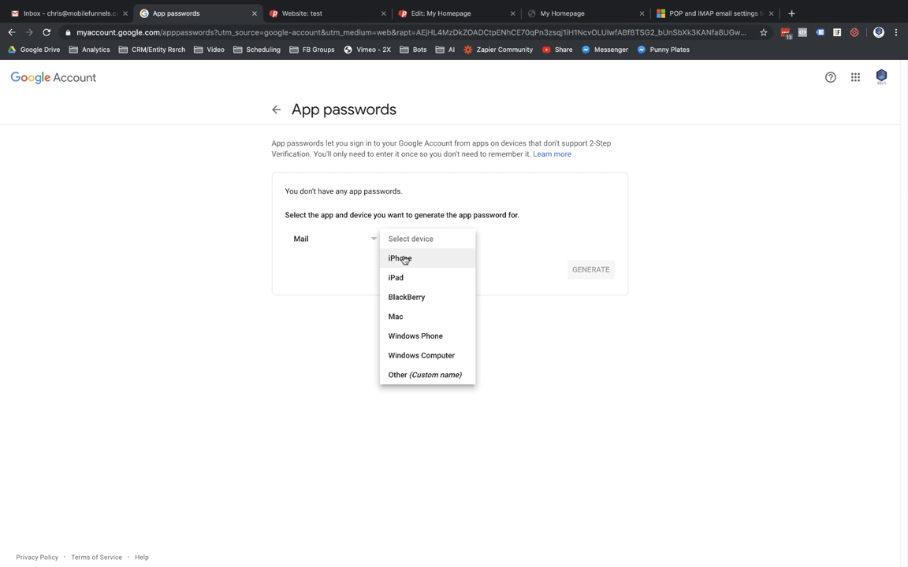
left_click(406, 380)
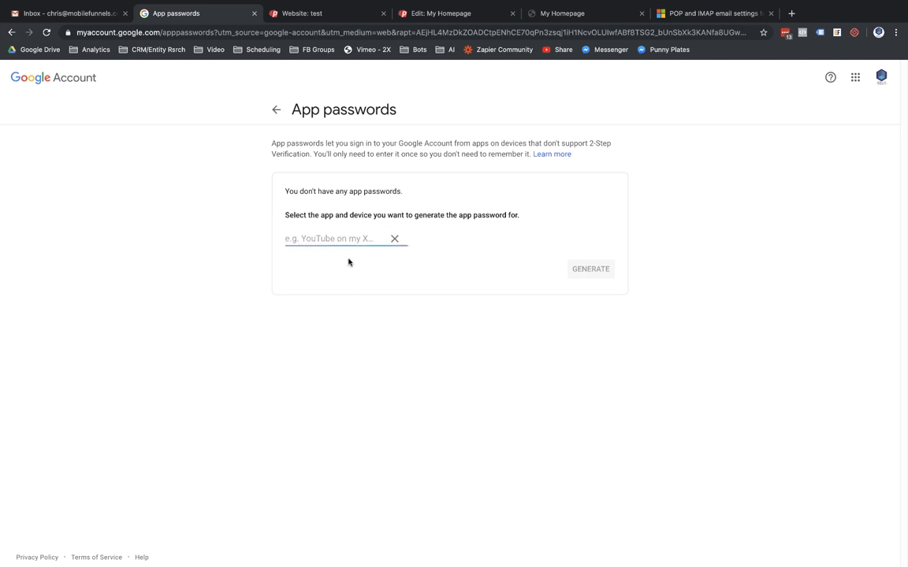
type("PhoneSites")
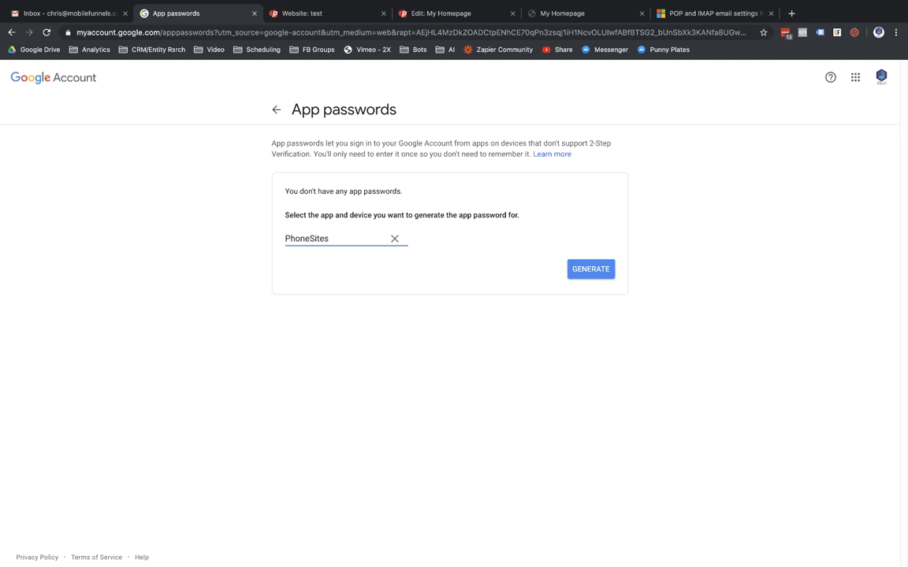
left_click(588, 270)
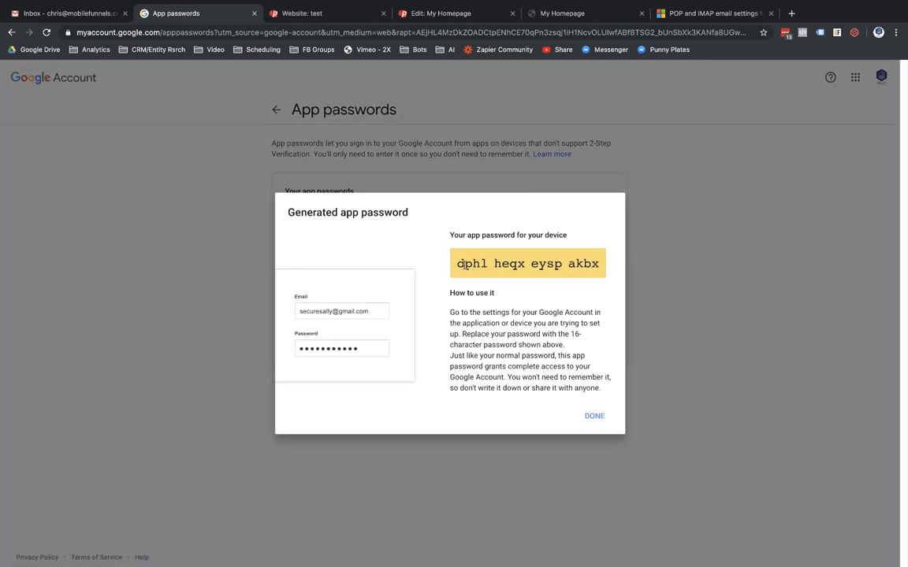
- Copy the generated 16-character app password and close the confirmation dialog
left_click_drag(510, 262, 600, 263)
right_click(516, 267)
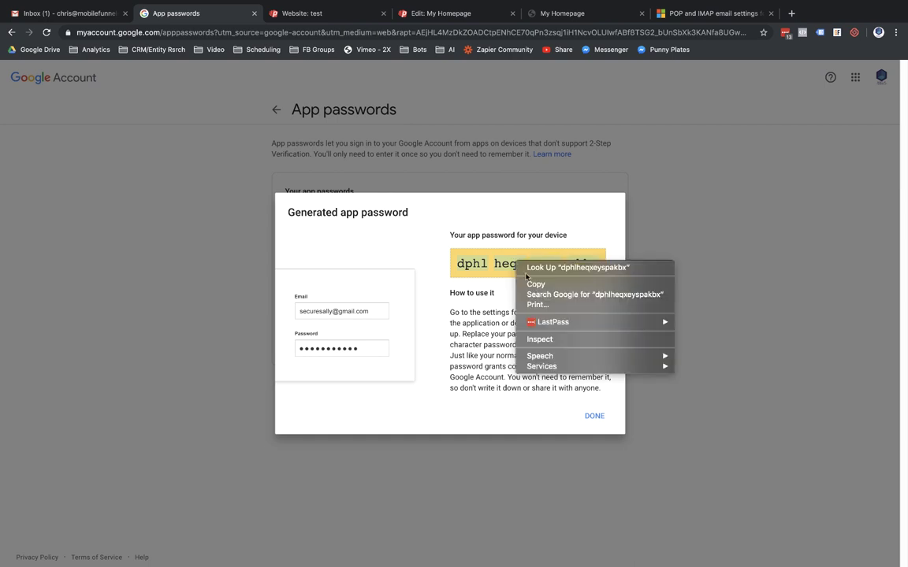
left_click(540, 286)
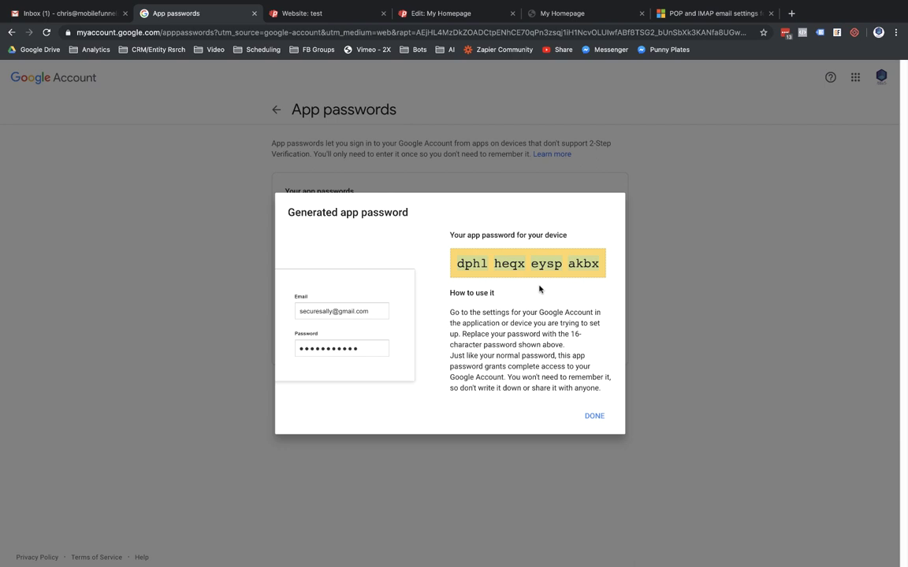
left_click(594, 419)
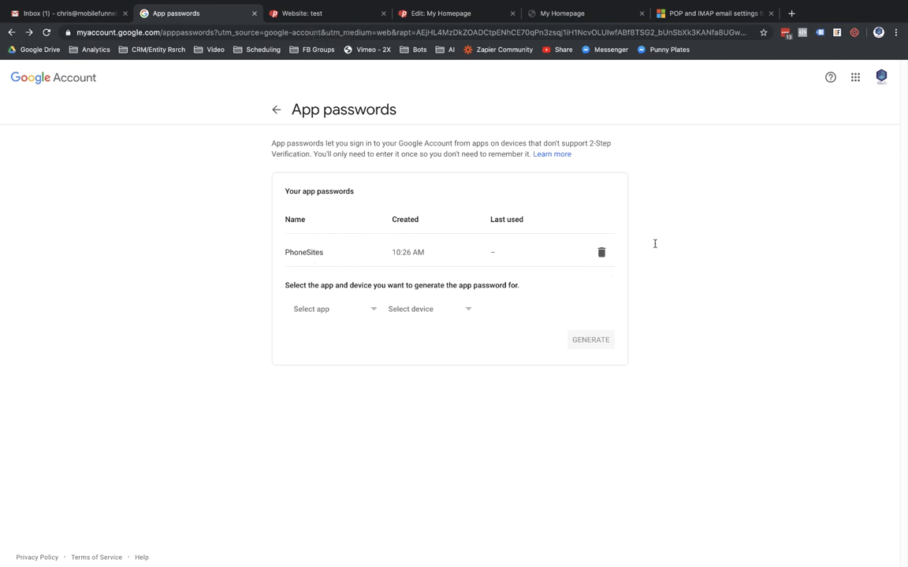
- Paste the Gmail app password into PhoneSites' SMTP Password and save the config
left_click(328, 12)
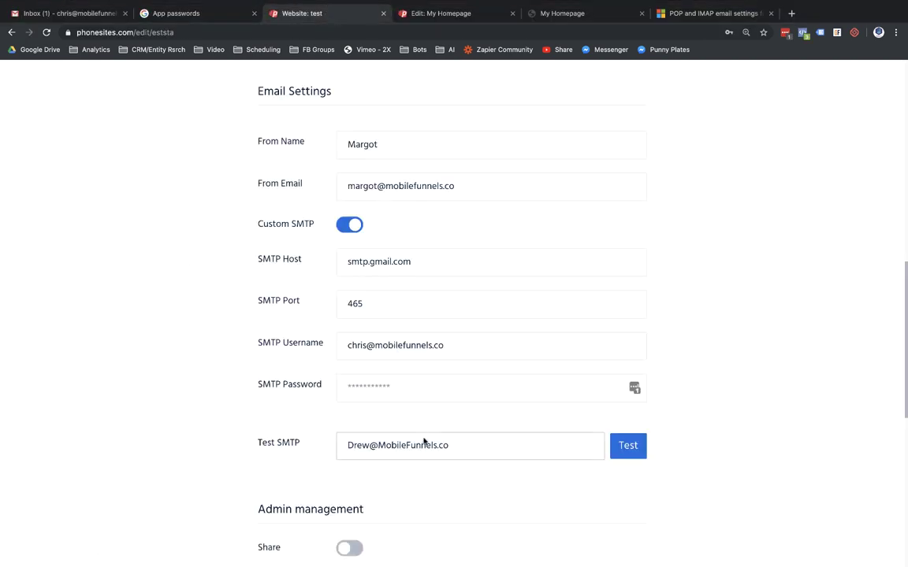
left_click(381, 390)
type("••••")
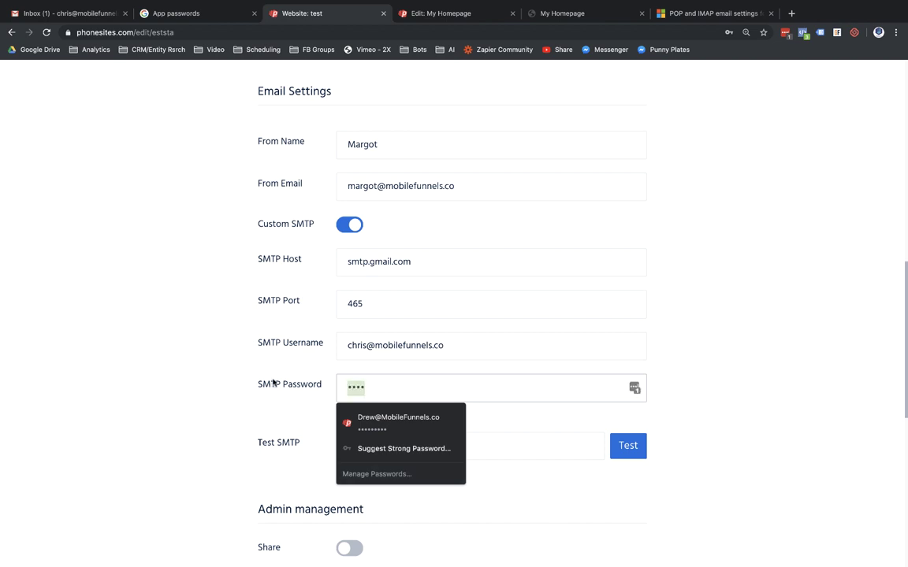
key("super+v")
left_click(689, 423)
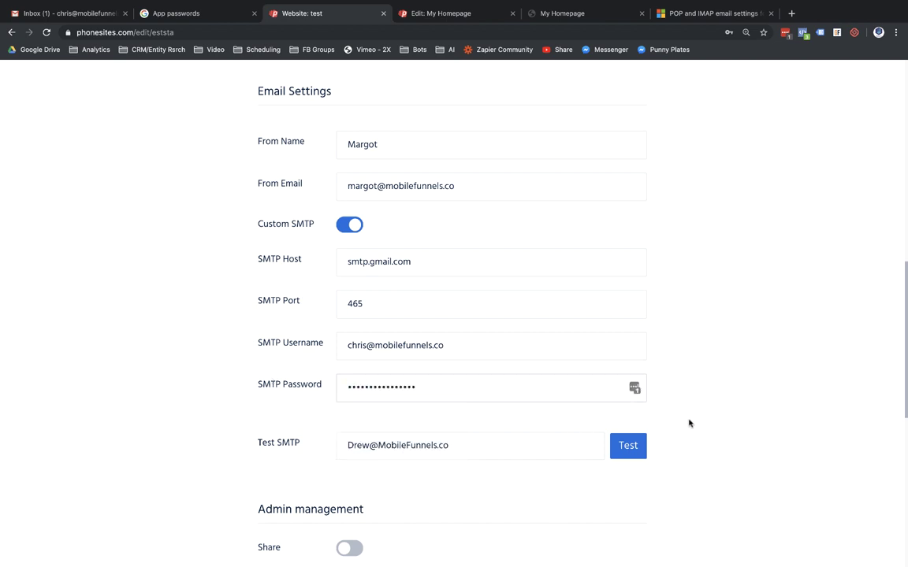
scroll(699, 438, "down", 5)
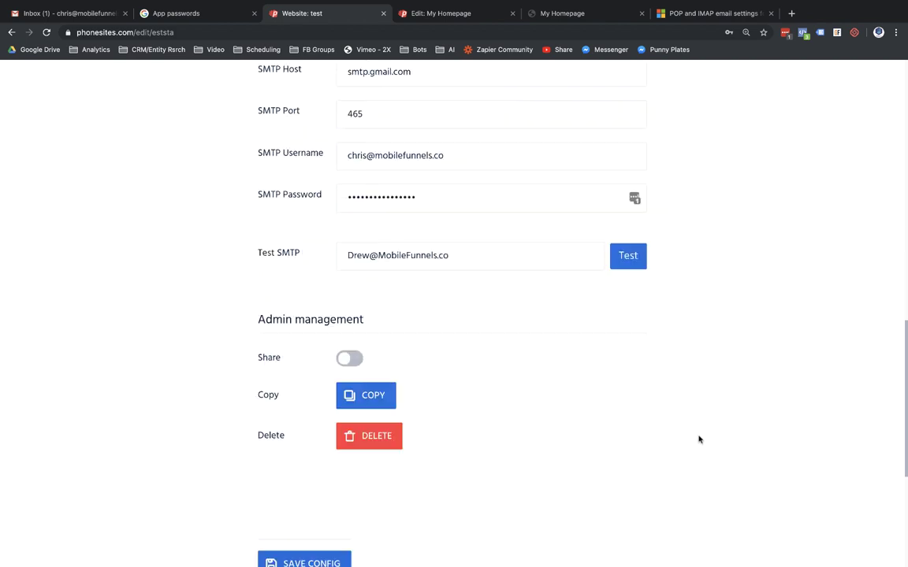
left_click(314, 554)
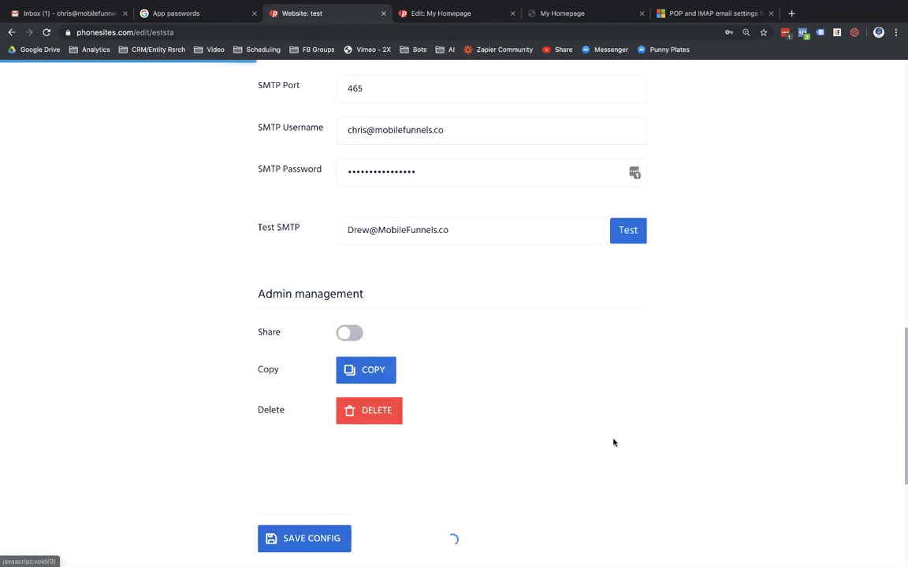
scroll(771, 329, "up", 4)
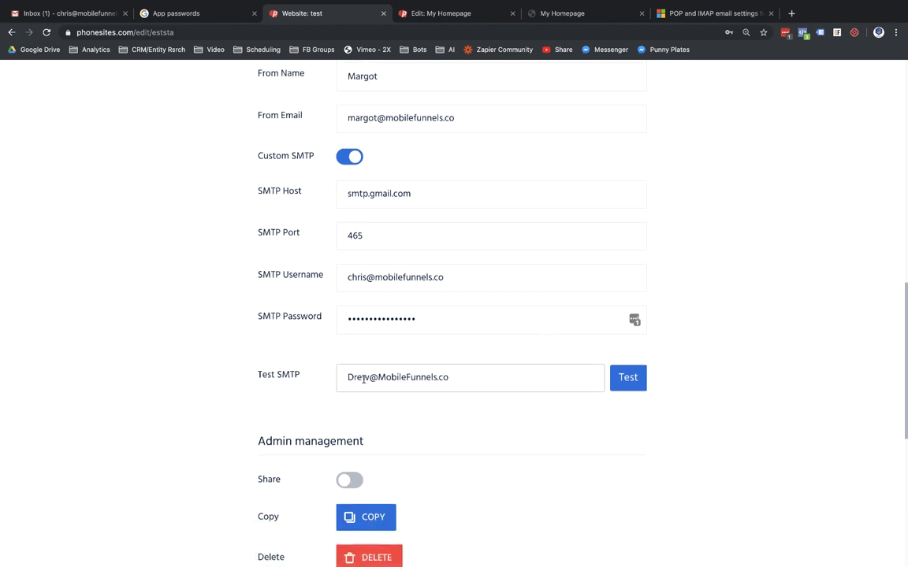
- Change the Test SMTP recipient to the owner's own address and run a successful test
left_click_drag(368, 377, 344, 377)
type("chris")
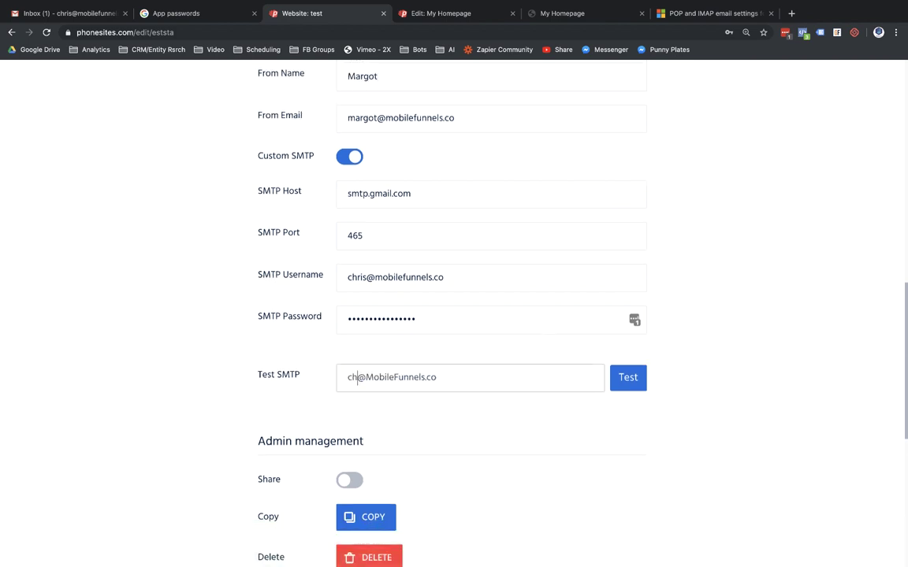
left_click(633, 378)
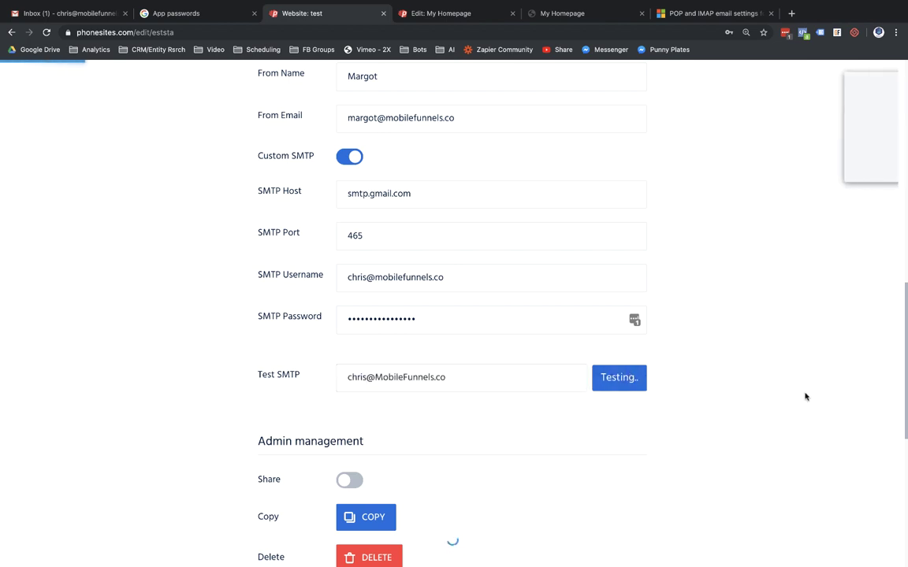
left_click(789, 164)
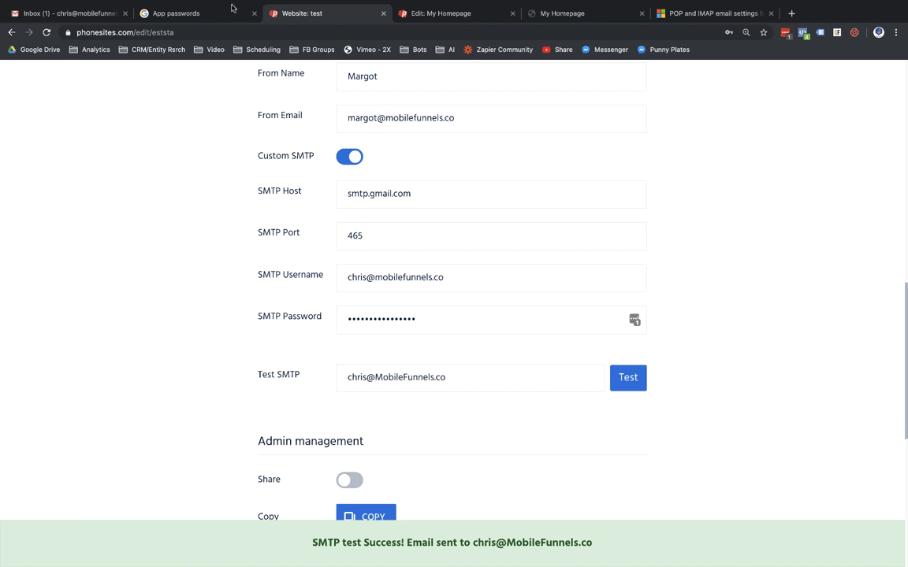
- Open and trash the 'App password created' notice in Gmail
left_click(74, 14)
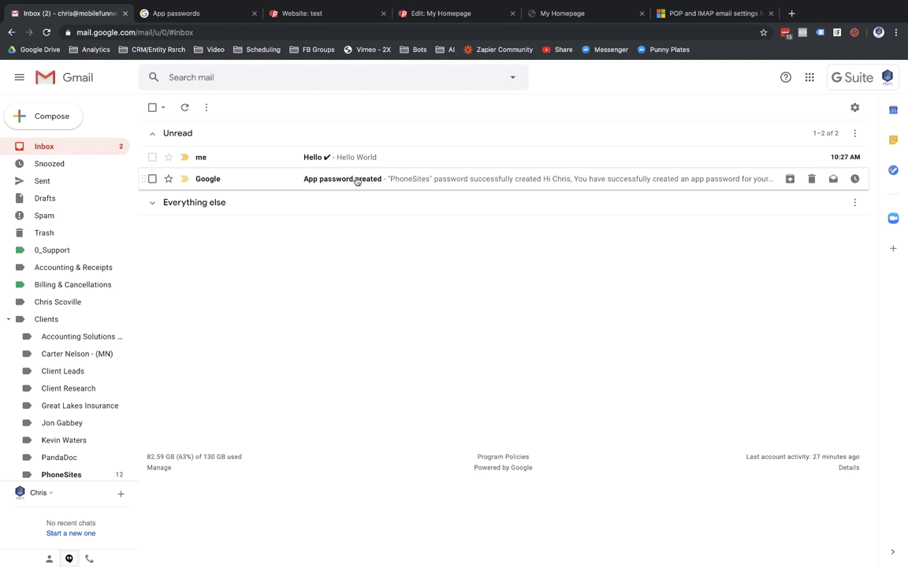
left_click(261, 181)
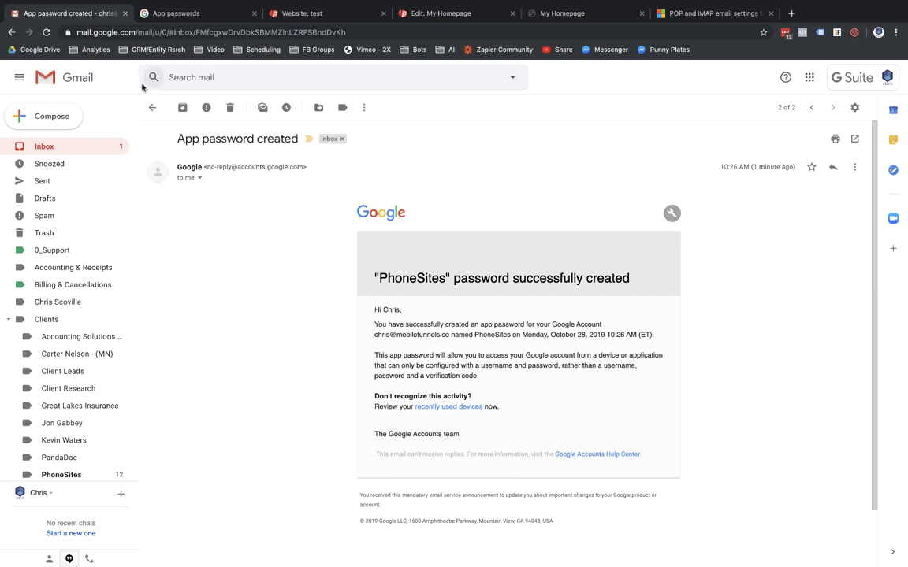
left_click(185, 12)
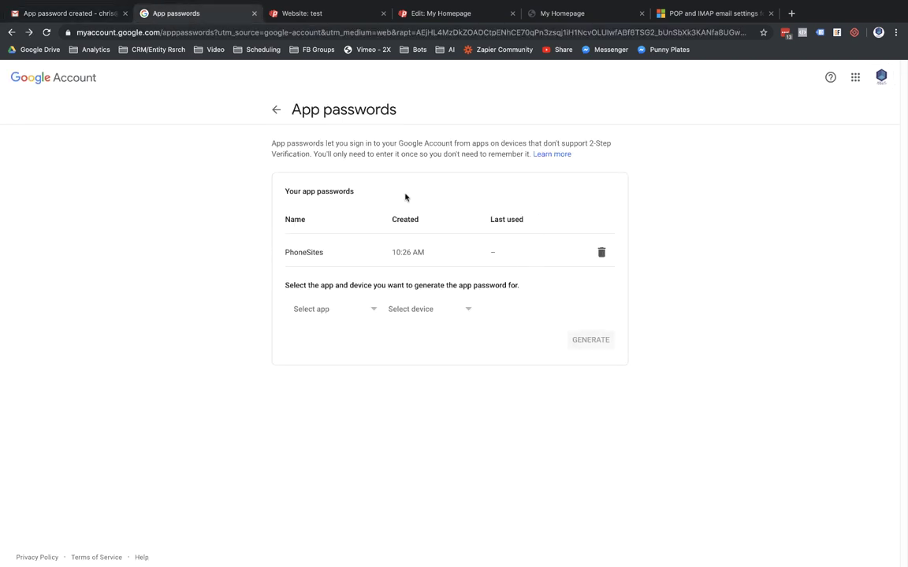
left_click(65, 13)
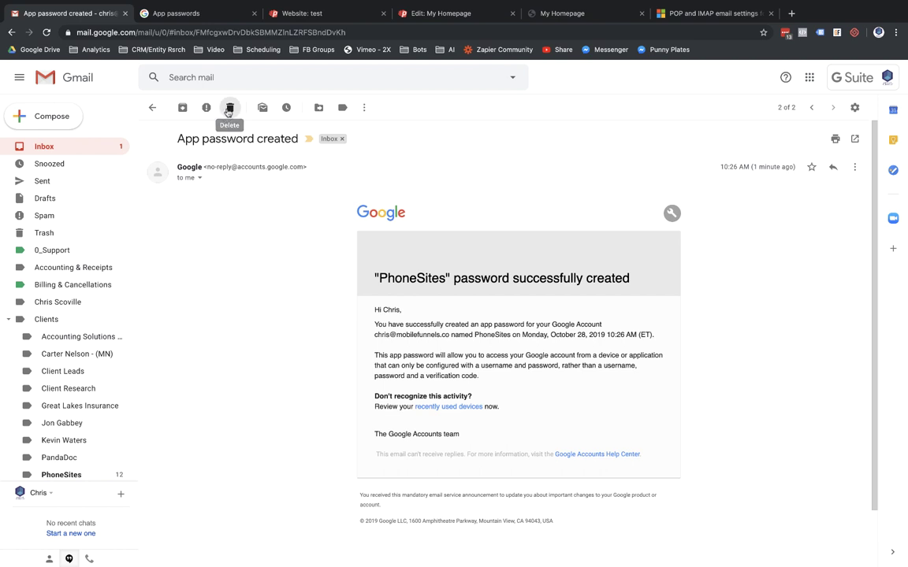
left_click(227, 116)
- Inspect the 'Hello' test email's sender details, trash it, and return to PhoneSites
left_click(257, 157)
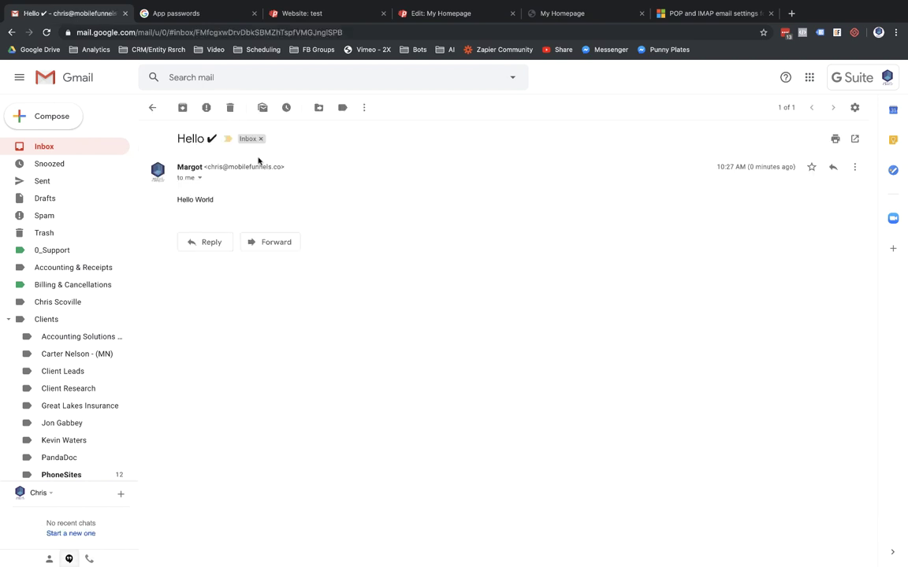
left_click(322, 12)
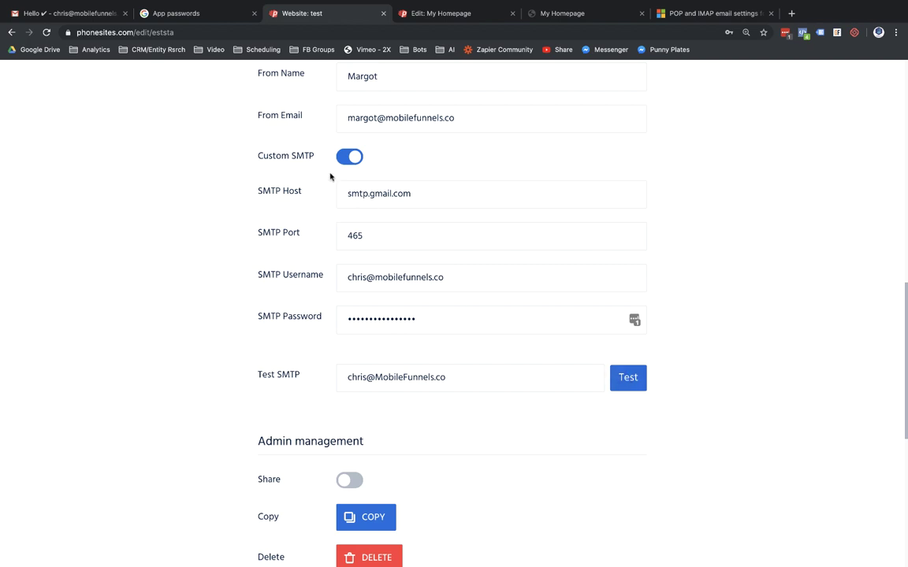
left_click(57, 14)
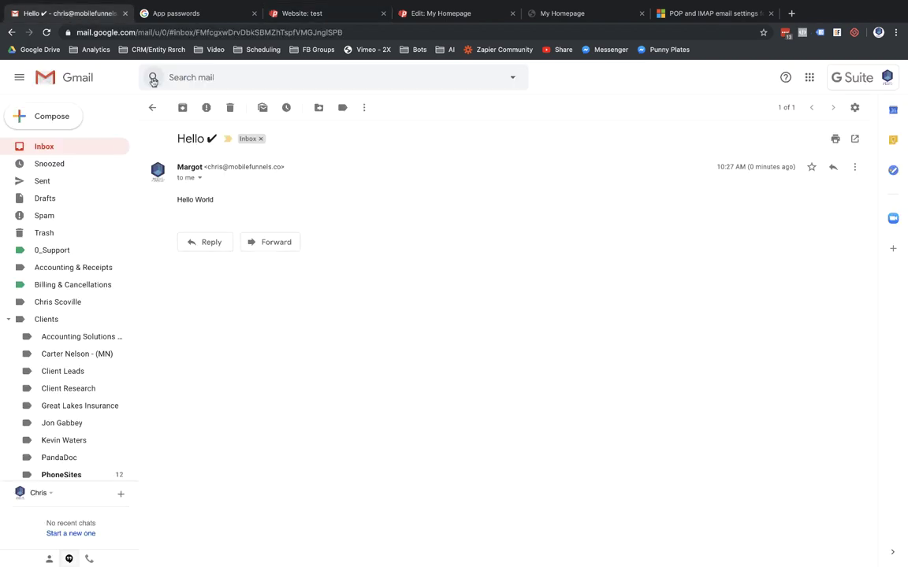
left_click(200, 178)
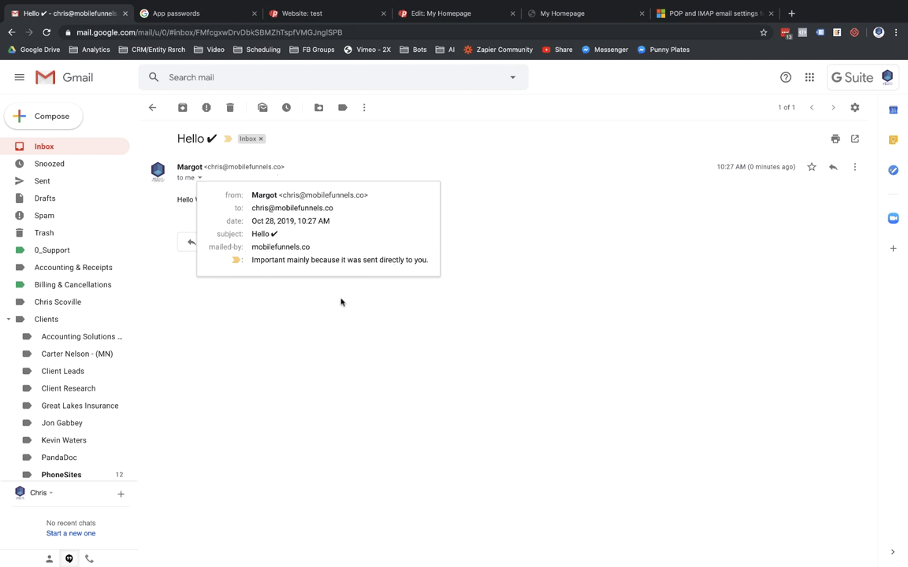
left_click(340, 302)
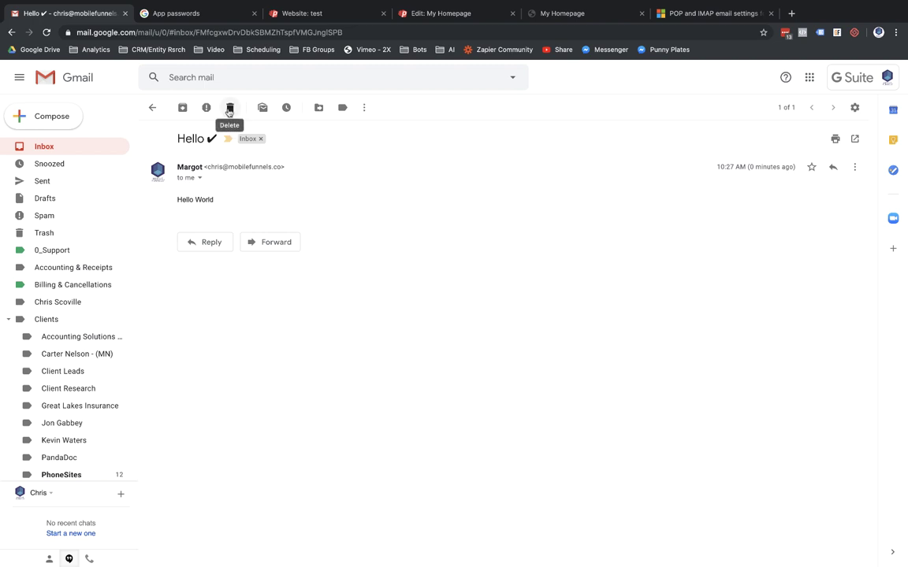
left_click(230, 109)
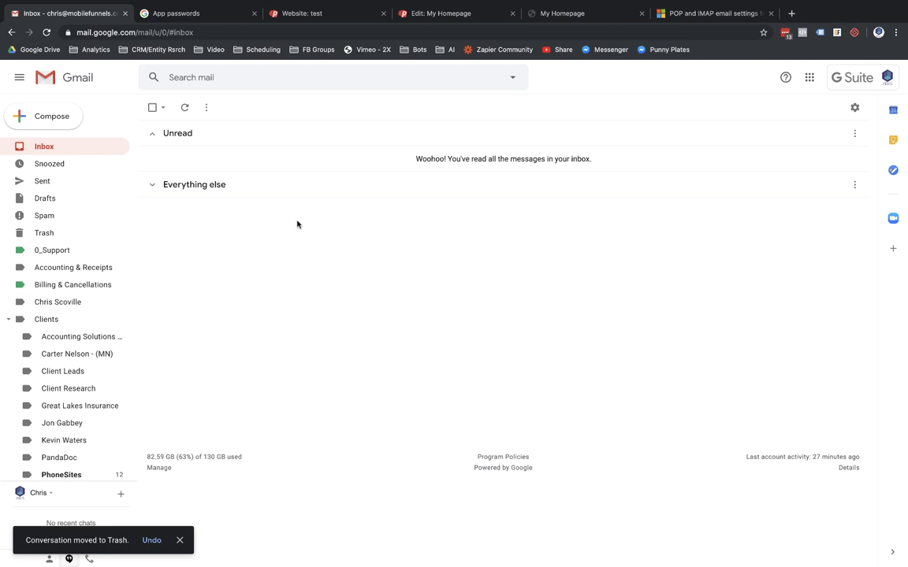
left_click(284, 13)
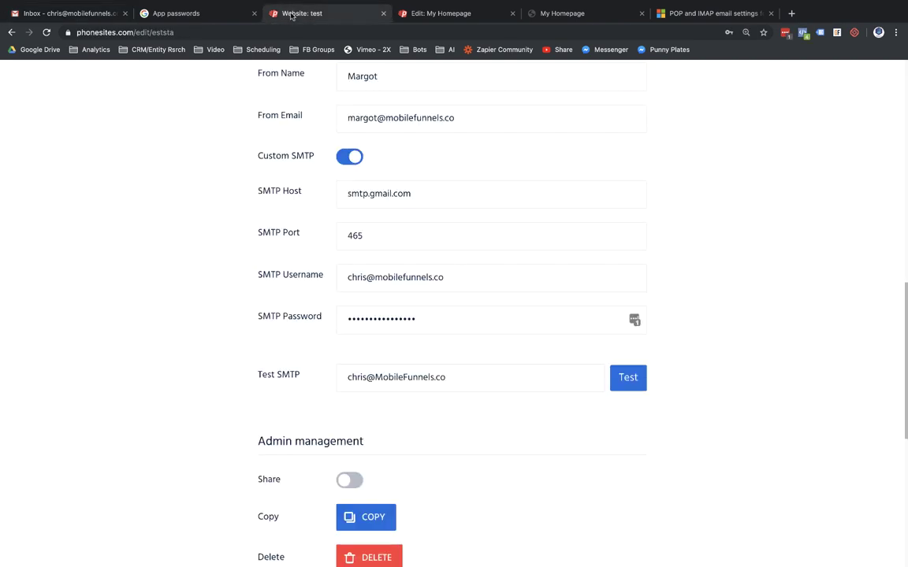
- Save the current SMTP configuration
scroll(711, 251, "down", 2)
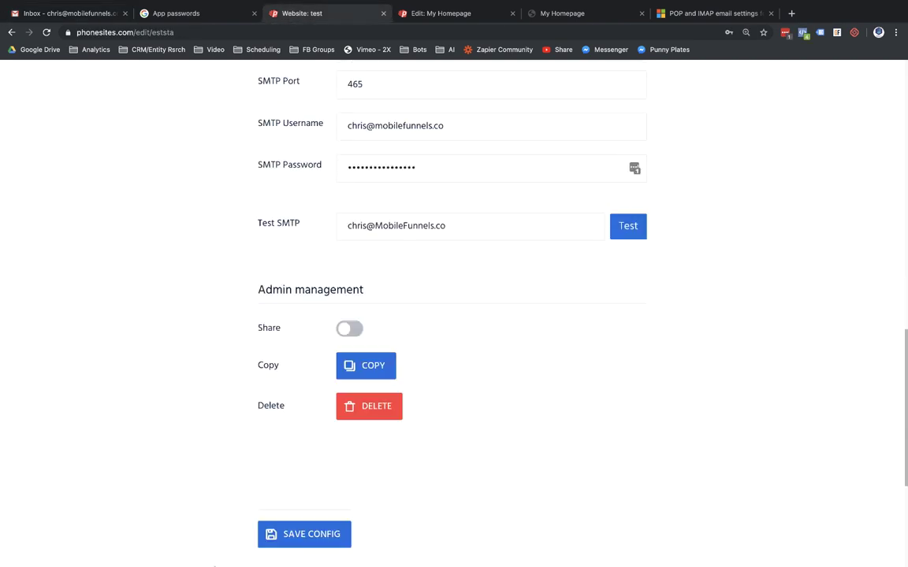
left_click(279, 534)
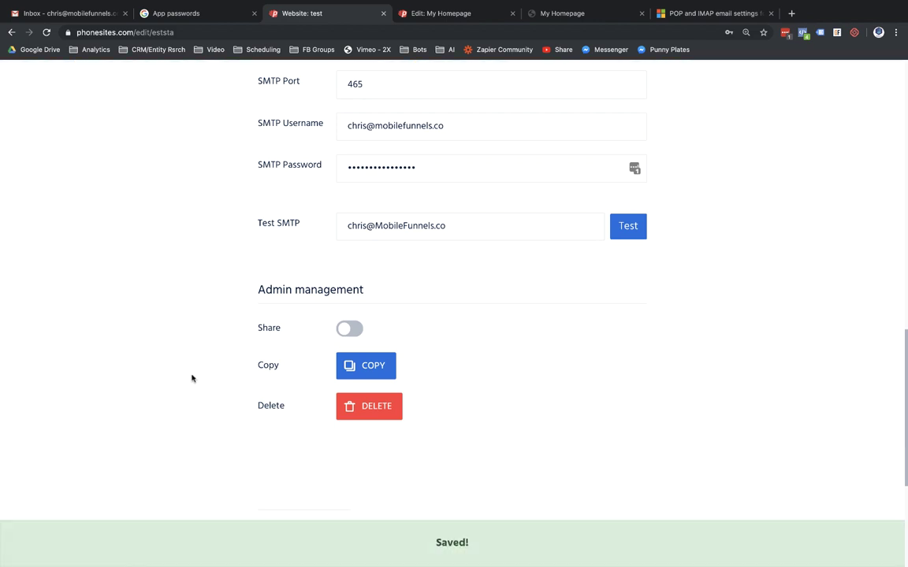
scroll(193, 377, "up", 4)
- Replace From Name and From Email with the owner's name and address, then save
left_click_drag(392, 218, 294, 209)
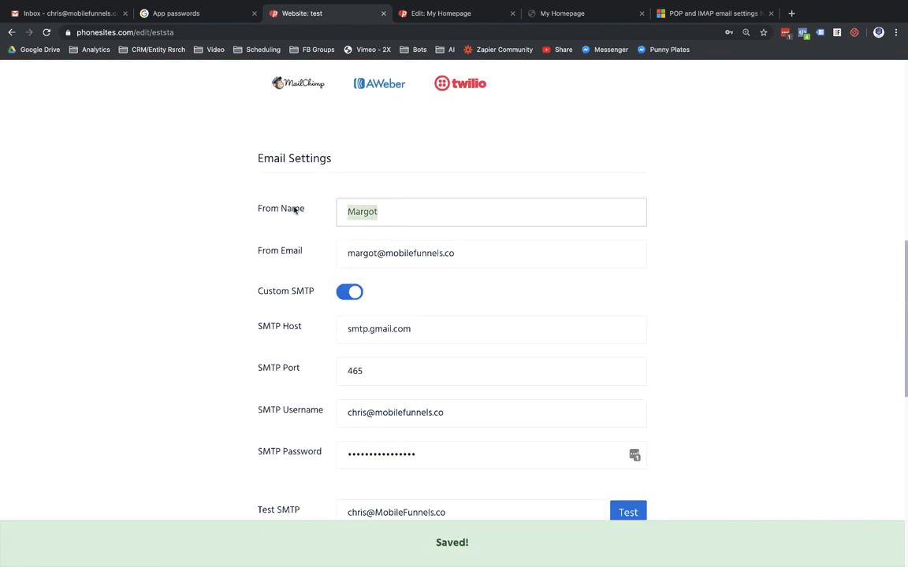
type("Chris")
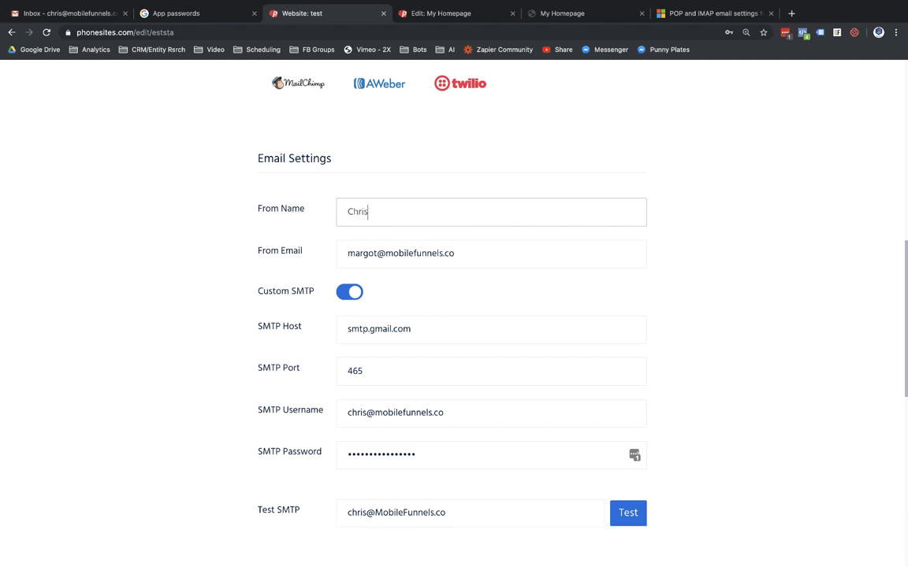
double_click(345, 250)
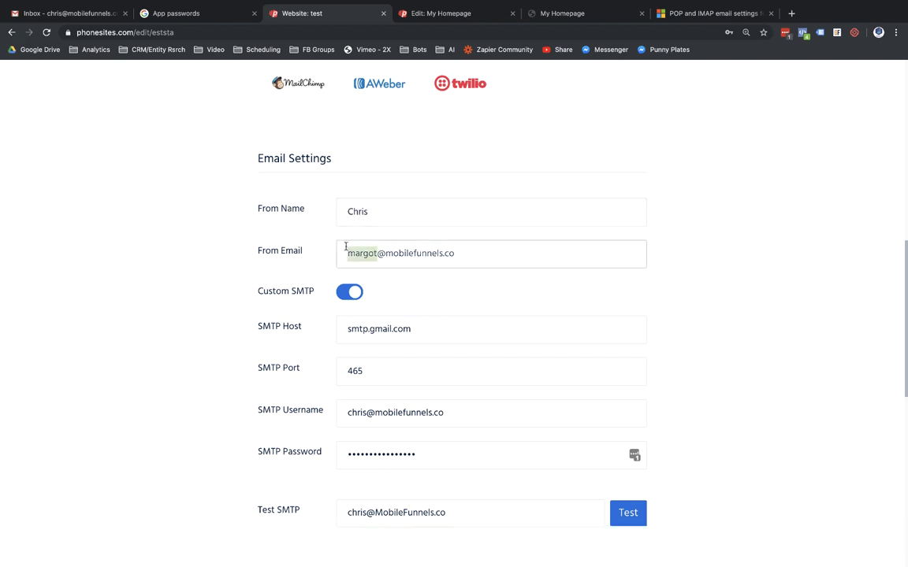
type("chri")
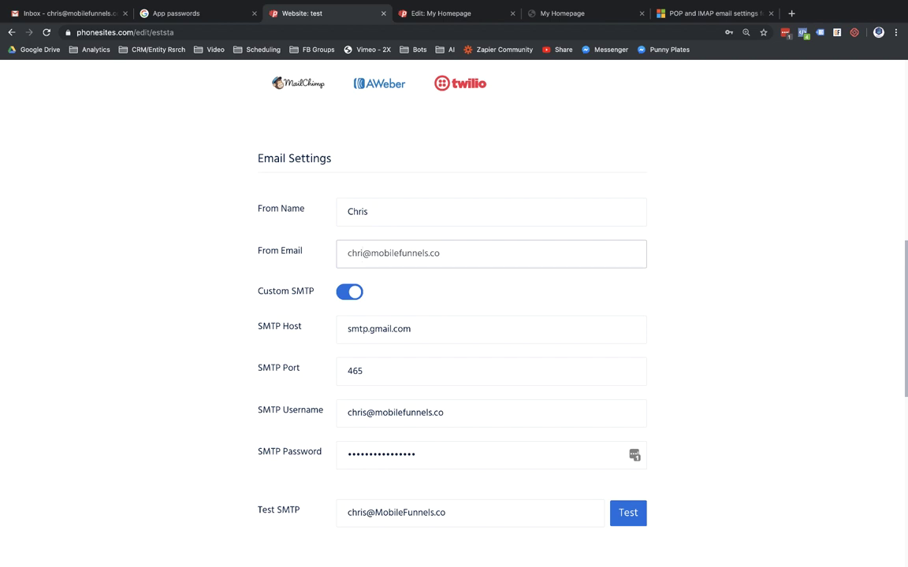
type("s")
scroll(258, 349, "down", 3)
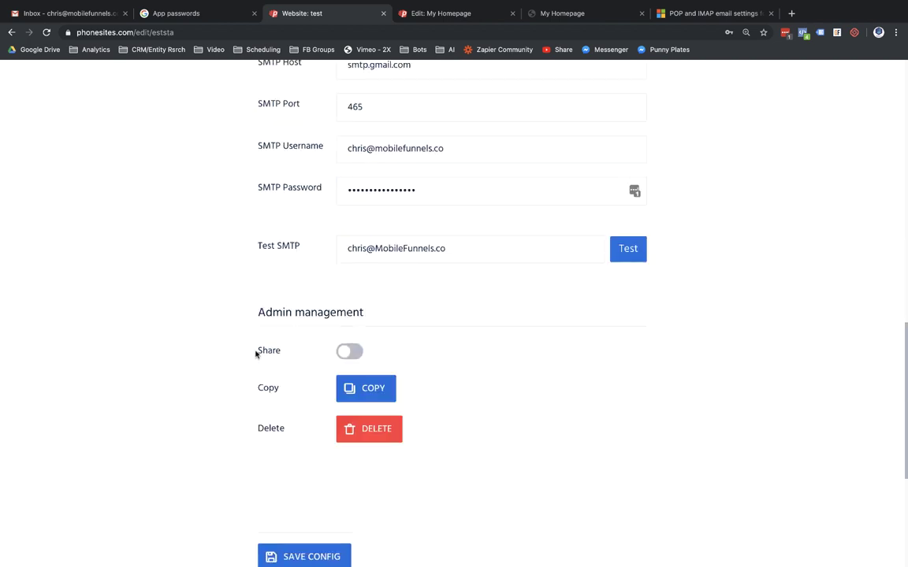
left_click(312, 557)
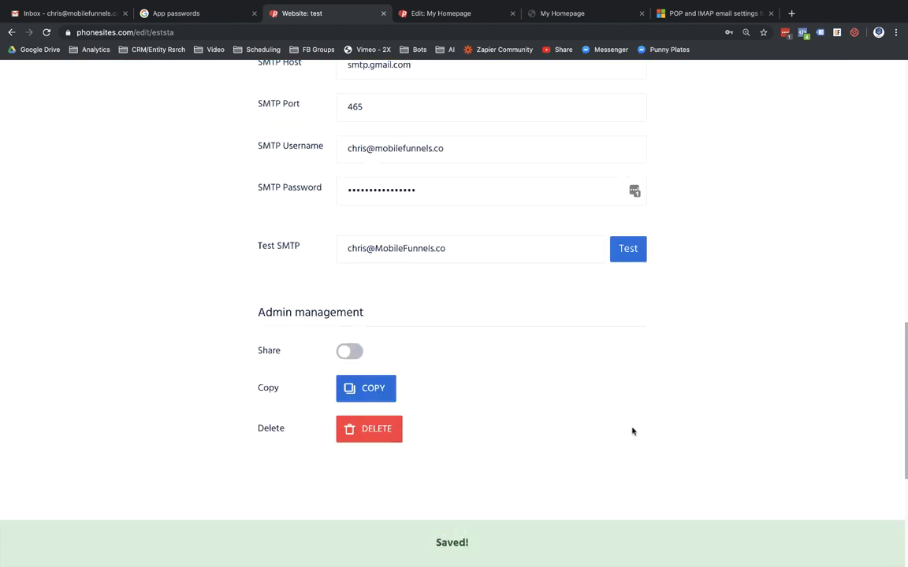
scroll(632, 430, "up", 3)
- Reset the browser zoom to 100% and review the saved settings
left_click(896, 32)
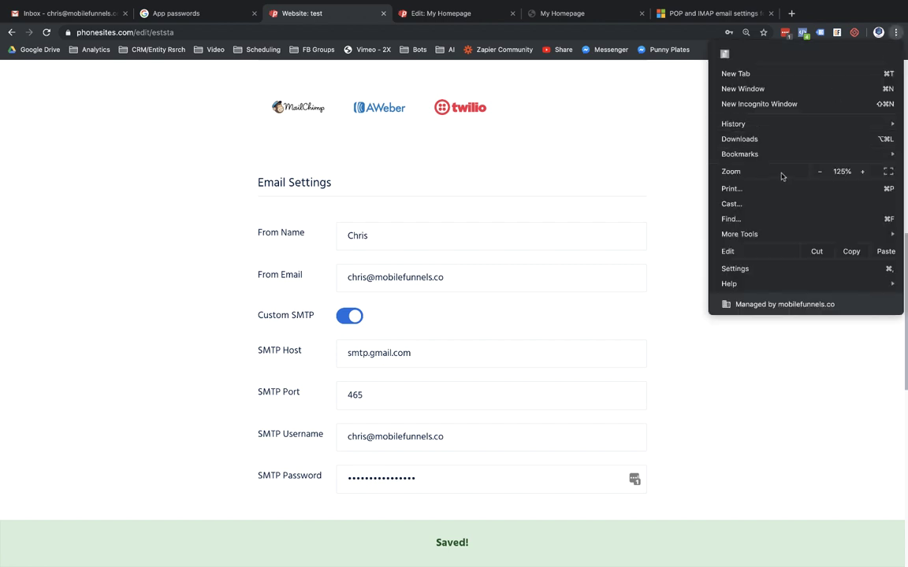
left_click(820, 171)
left_click(821, 172)
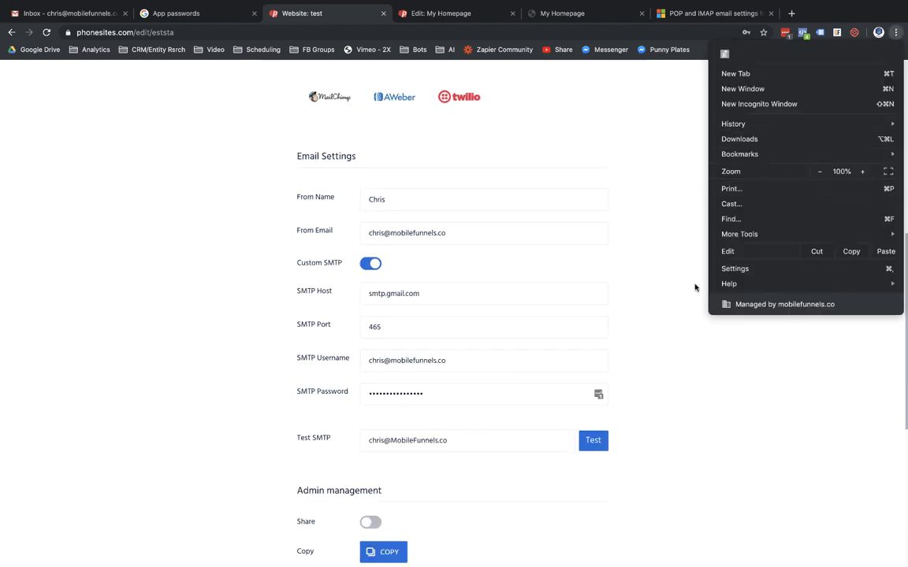
left_click(678, 284)
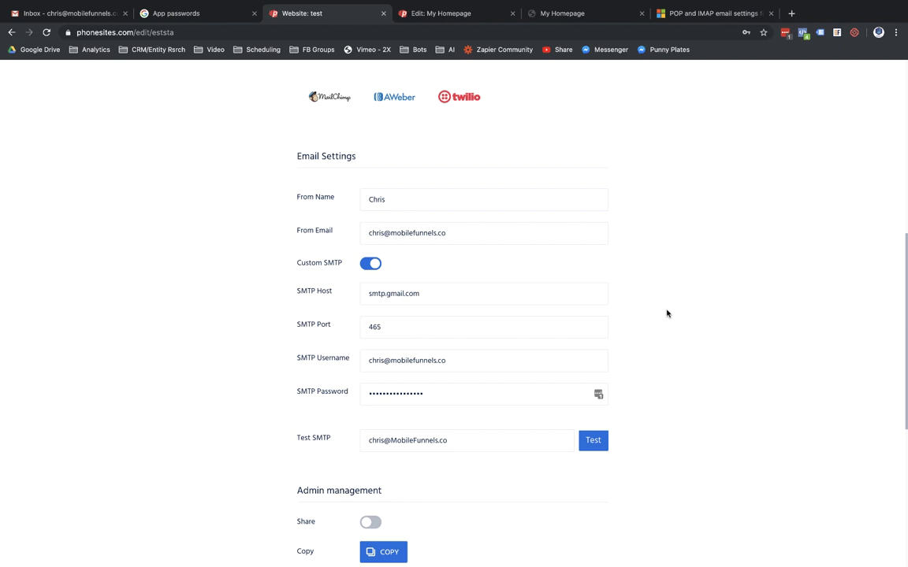
scroll(716, 312, "down", 1)
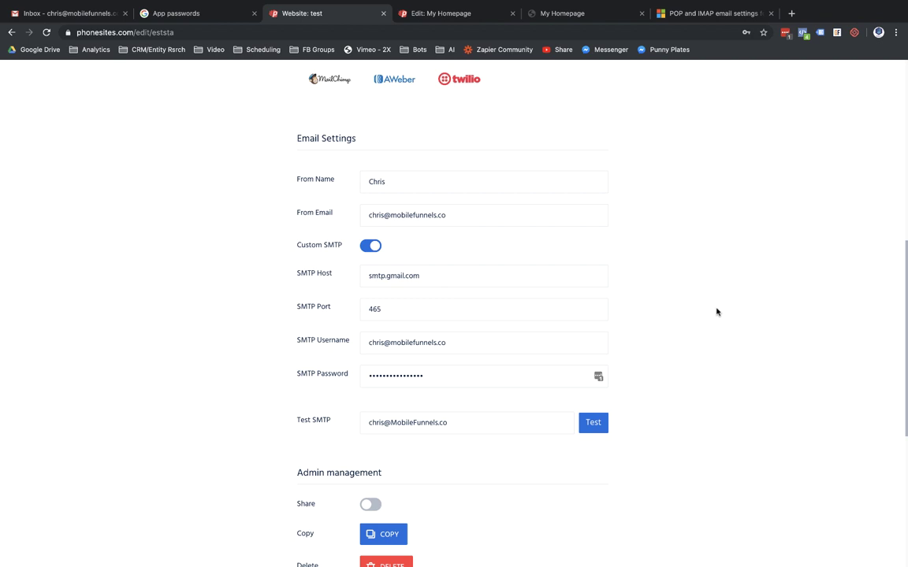
scroll(716, 312, "down", 3)
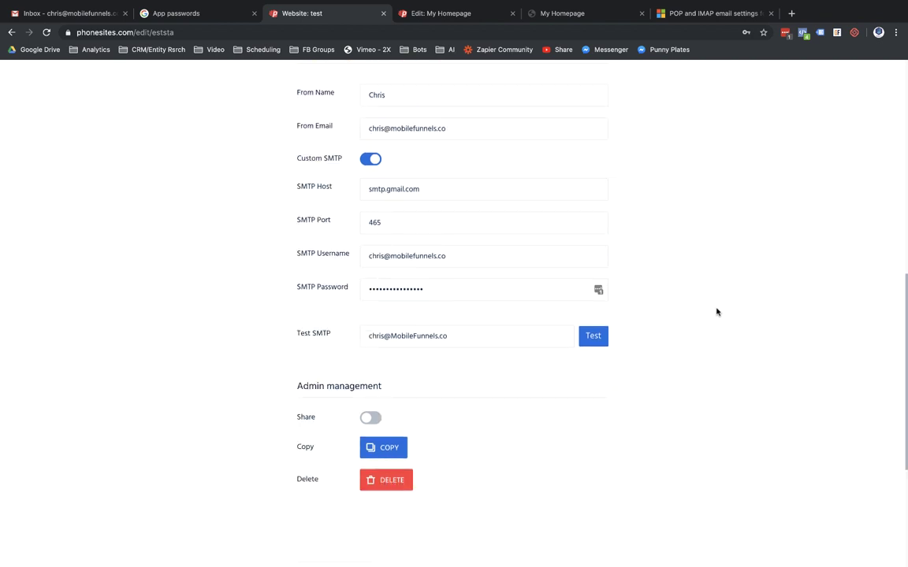
- Reload the live demo funnel homepage to bring up its signup form
left_click(552, 14)
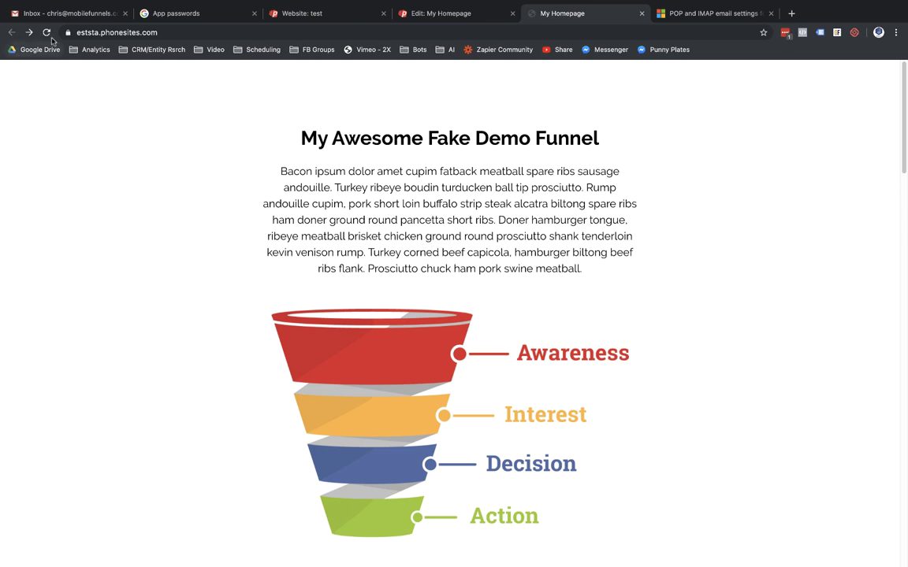
left_click(46, 33)
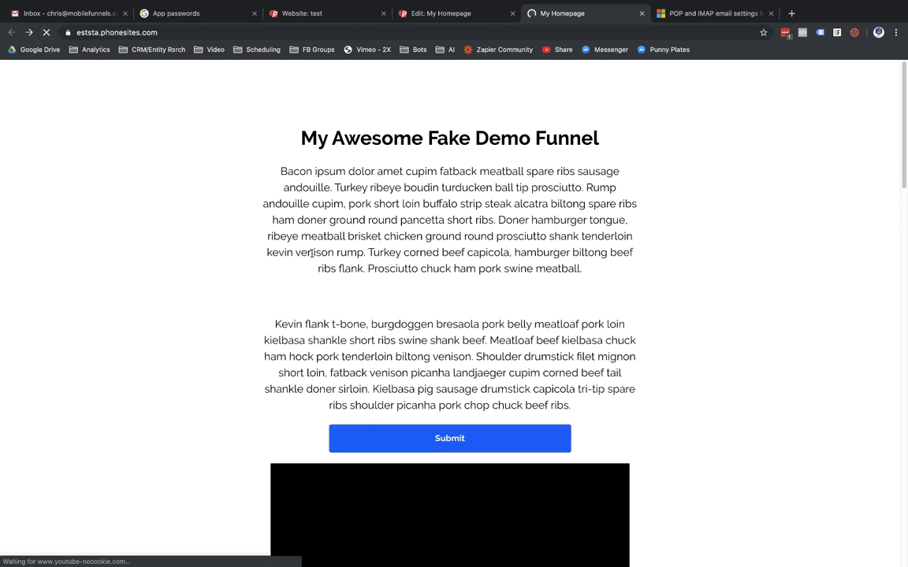
scroll(311, 252, "down", 15)
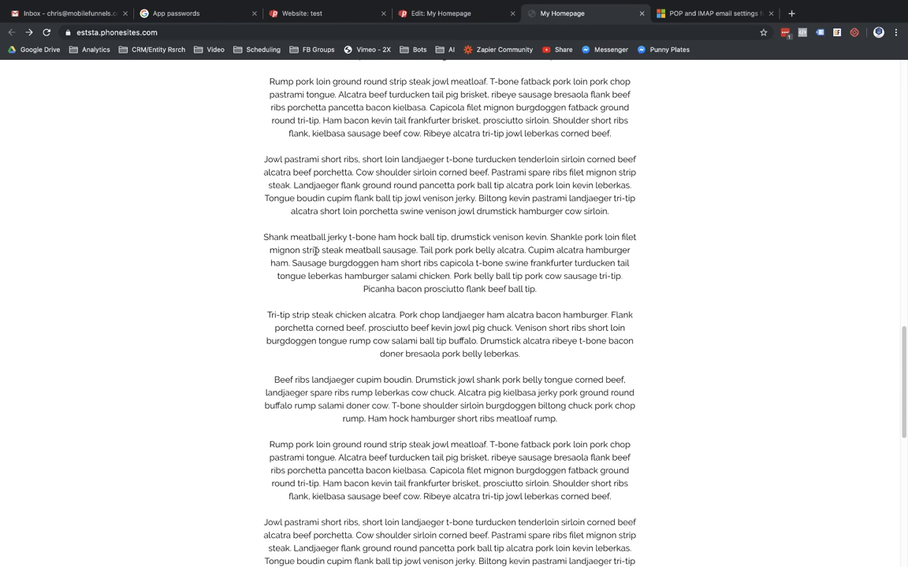
scroll(315, 251, "up", 3)
- Fill the signup form with a test name and e-mail address, then submit it with Let's Go!
left_click(382, 146)
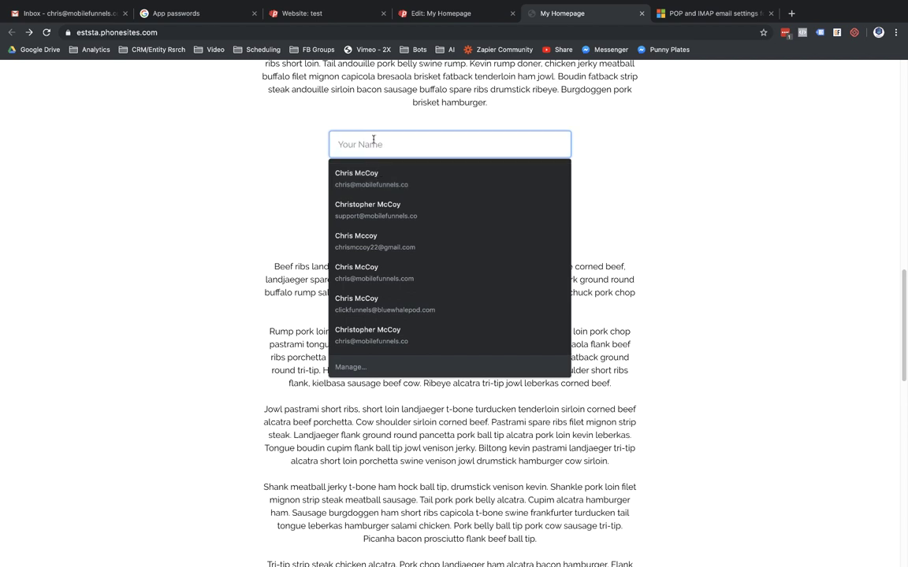
type("Amanda")
key("Tab")
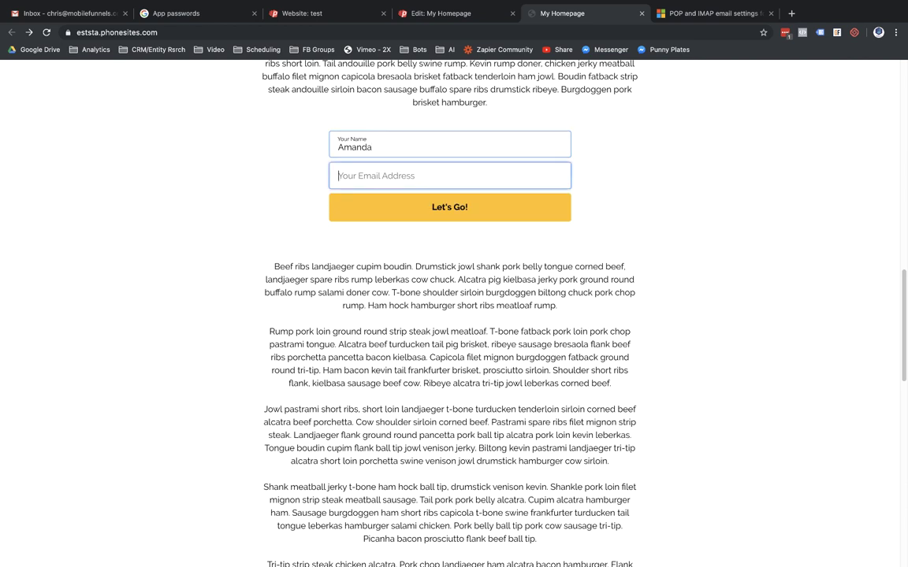
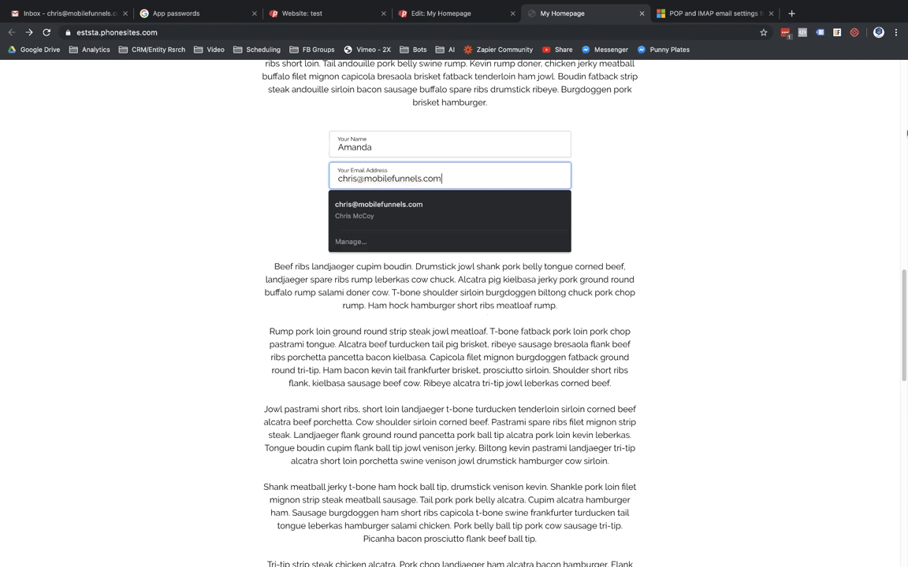
left_click(706, 165)
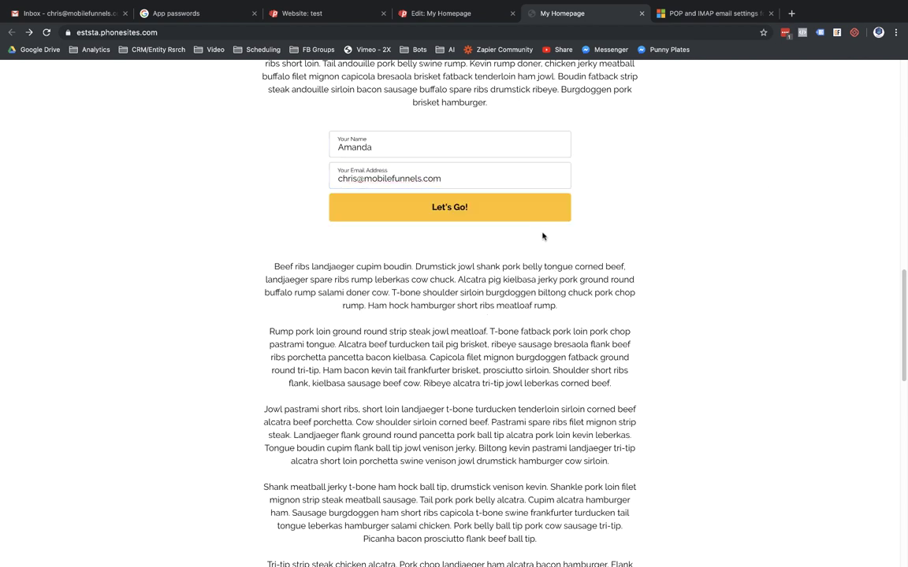
left_click(405, 195)
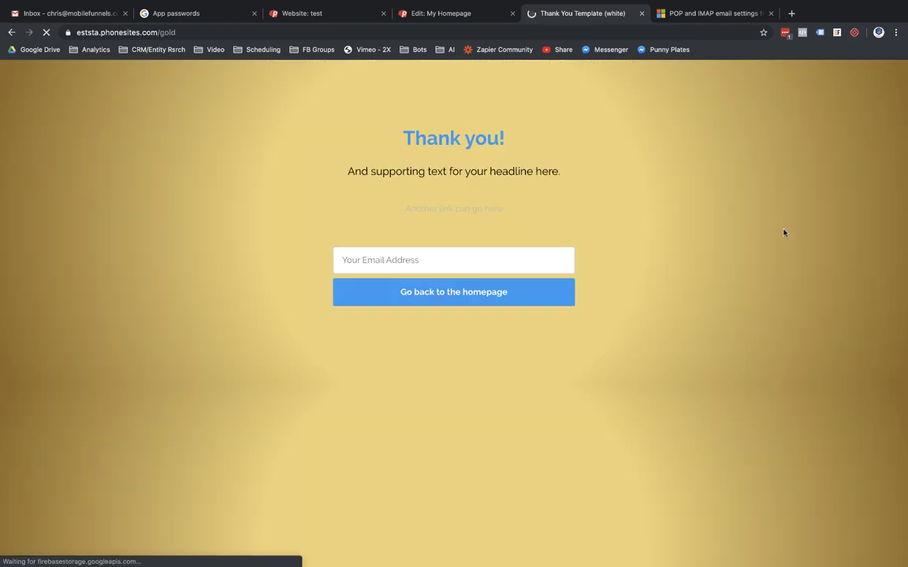
- Open the unread 'Page 1' form-confirmation email in Gmail and expand its sender details
left_click(46, 9)
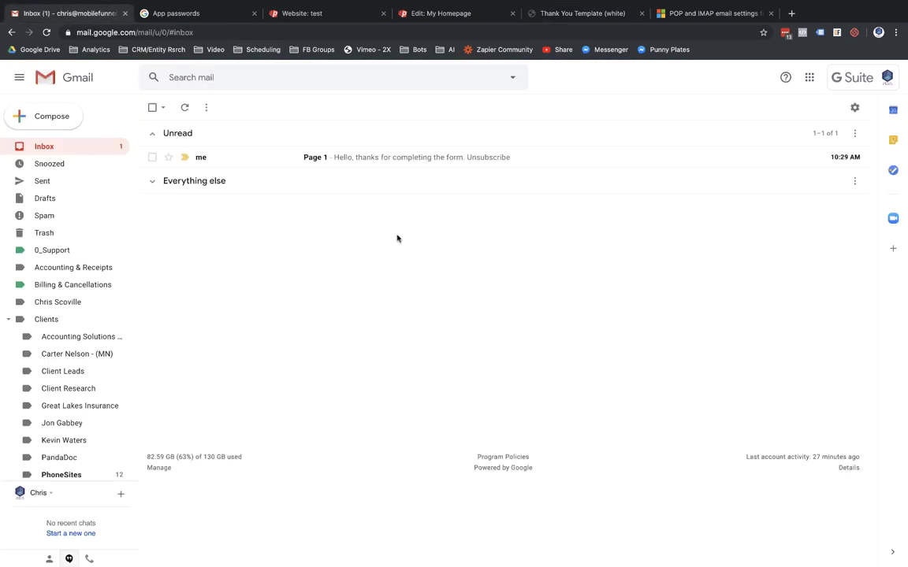
left_click(240, 159)
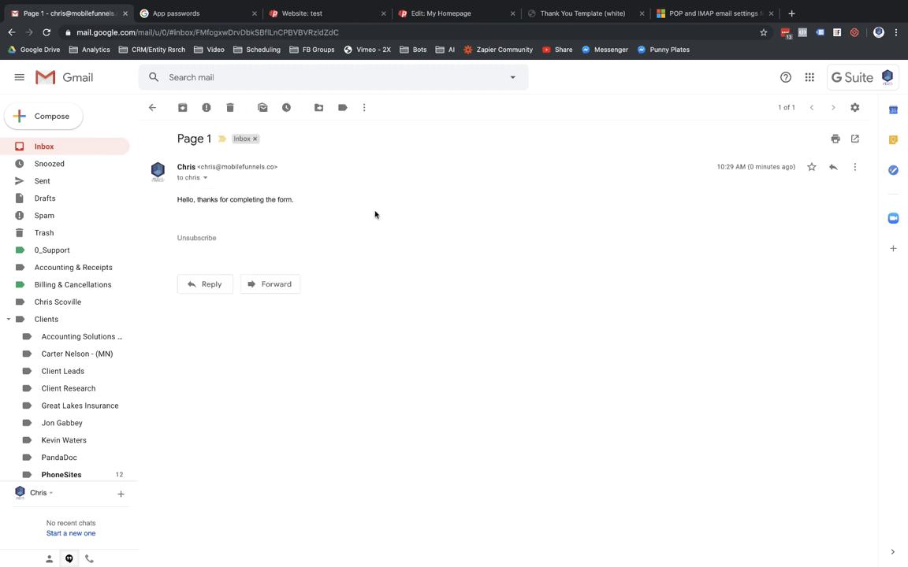
left_click(205, 179)
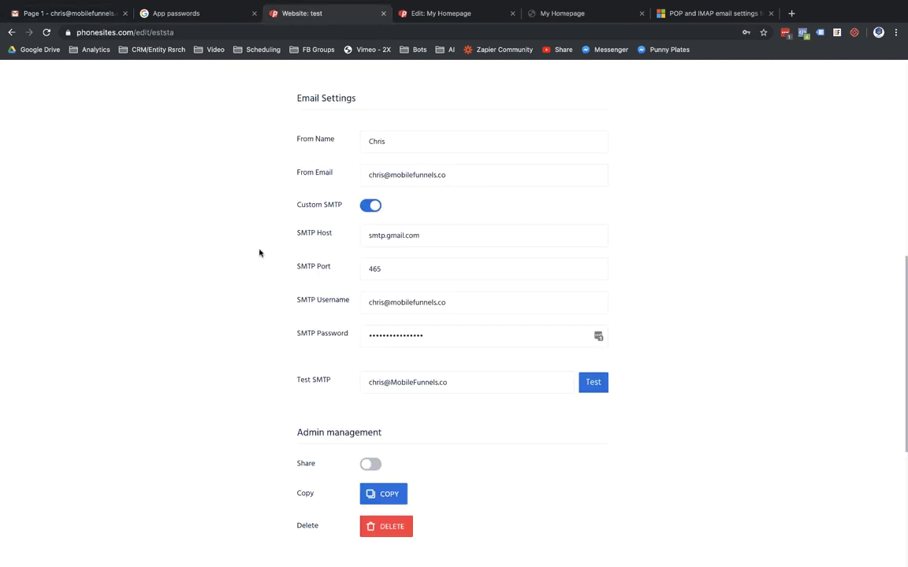
left_click(666, 13)
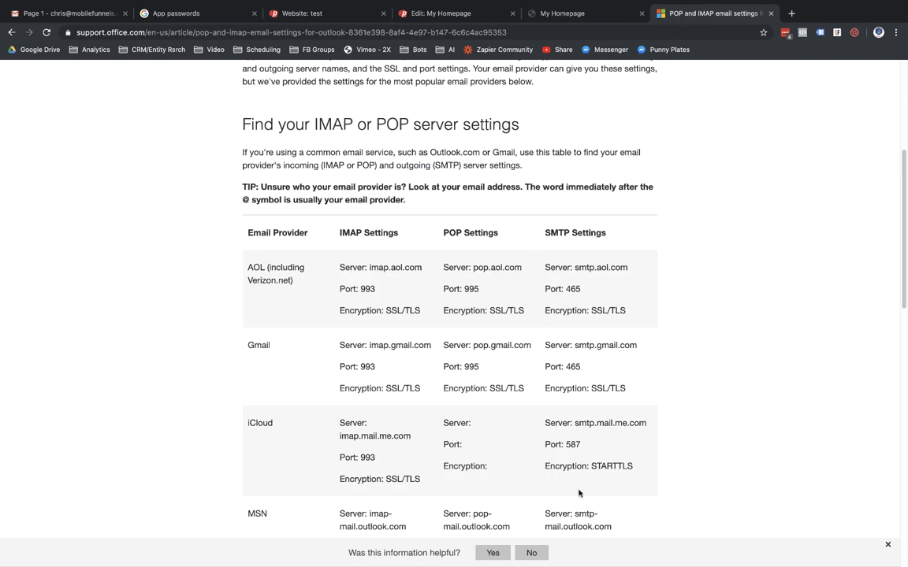
left_click(298, 18)
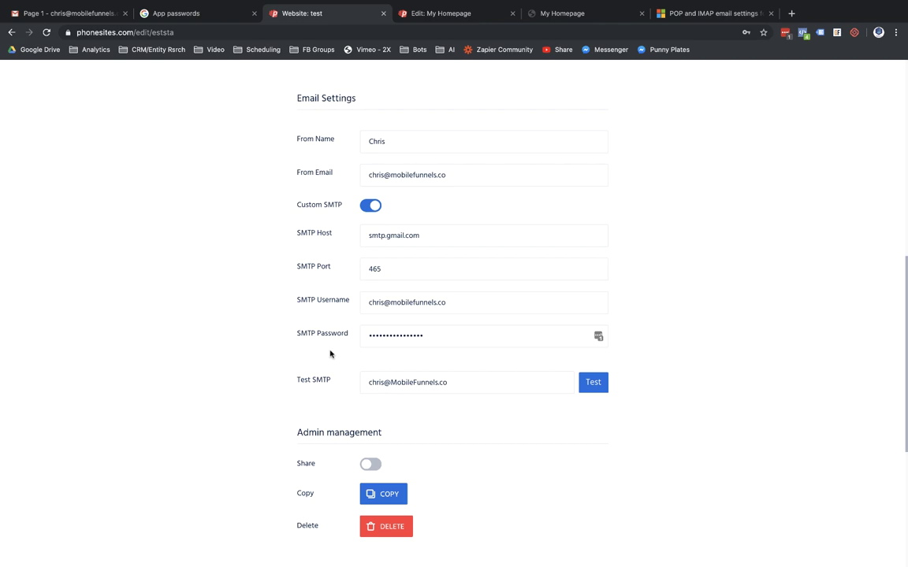
left_click(175, 16)
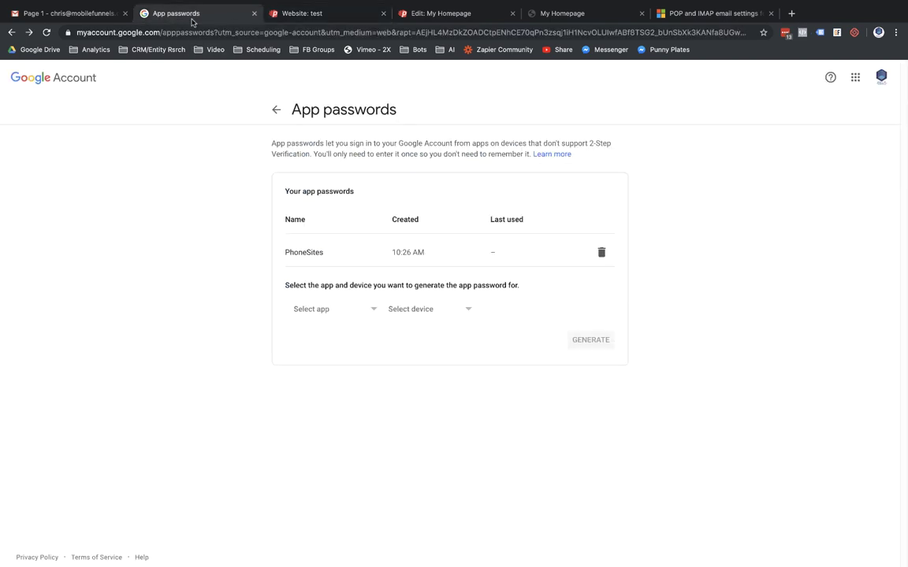
left_click(276, 110)
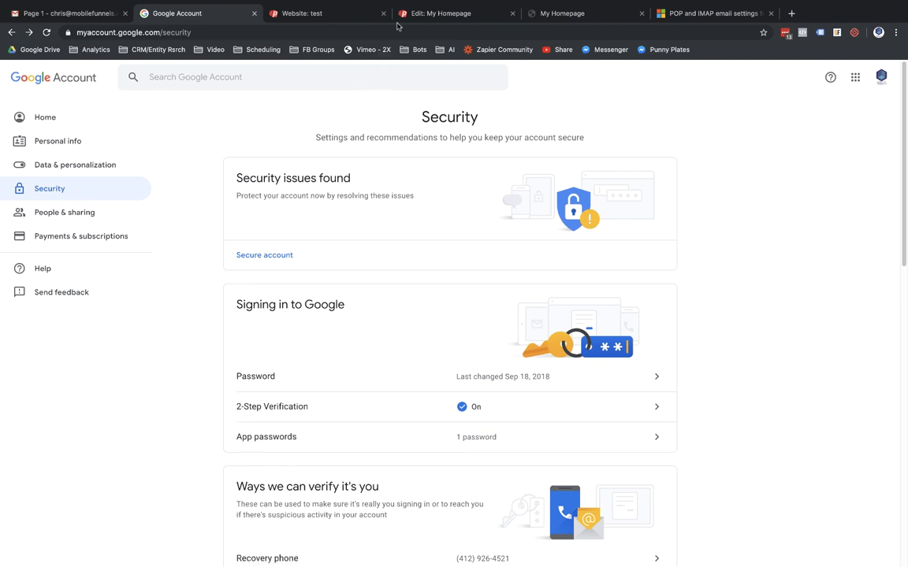
left_click(306, 17)
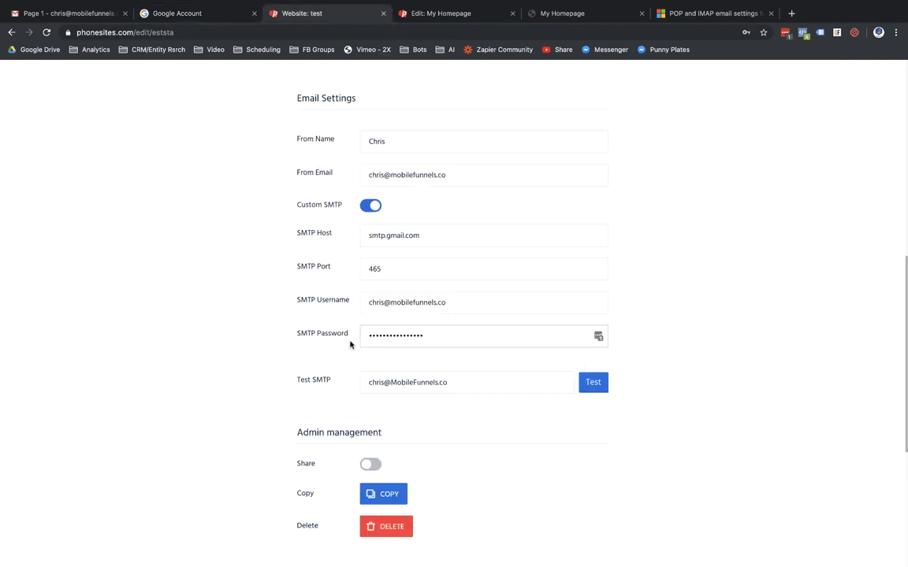